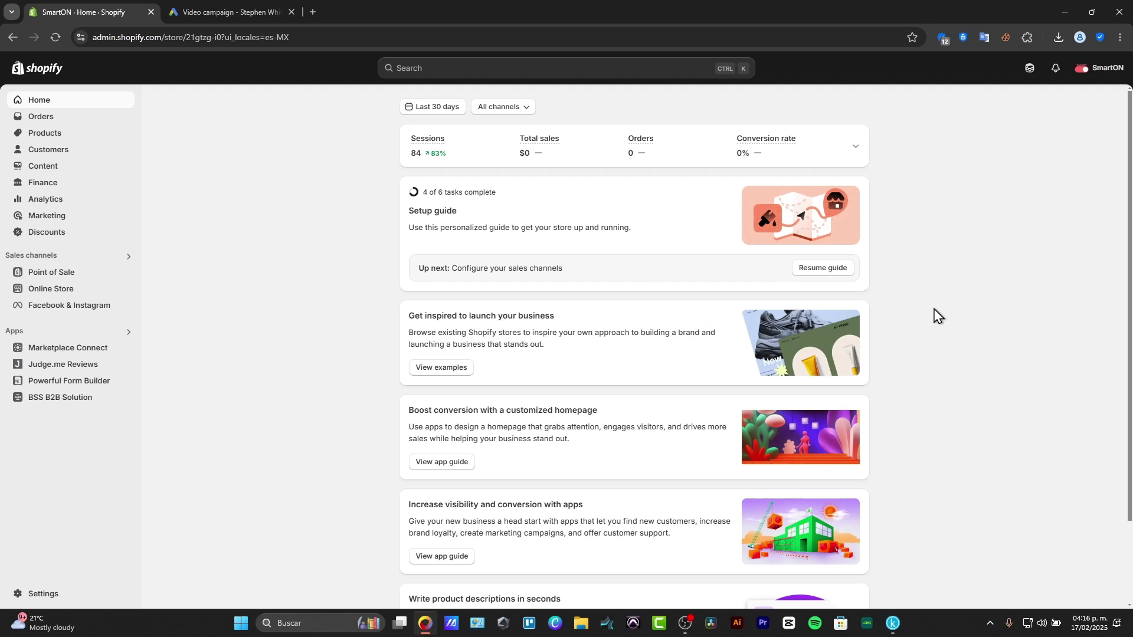
# Step: Search '2checkout' in a new tab, open the official site and view its PRICING page
pyautogui.click(313, 12)
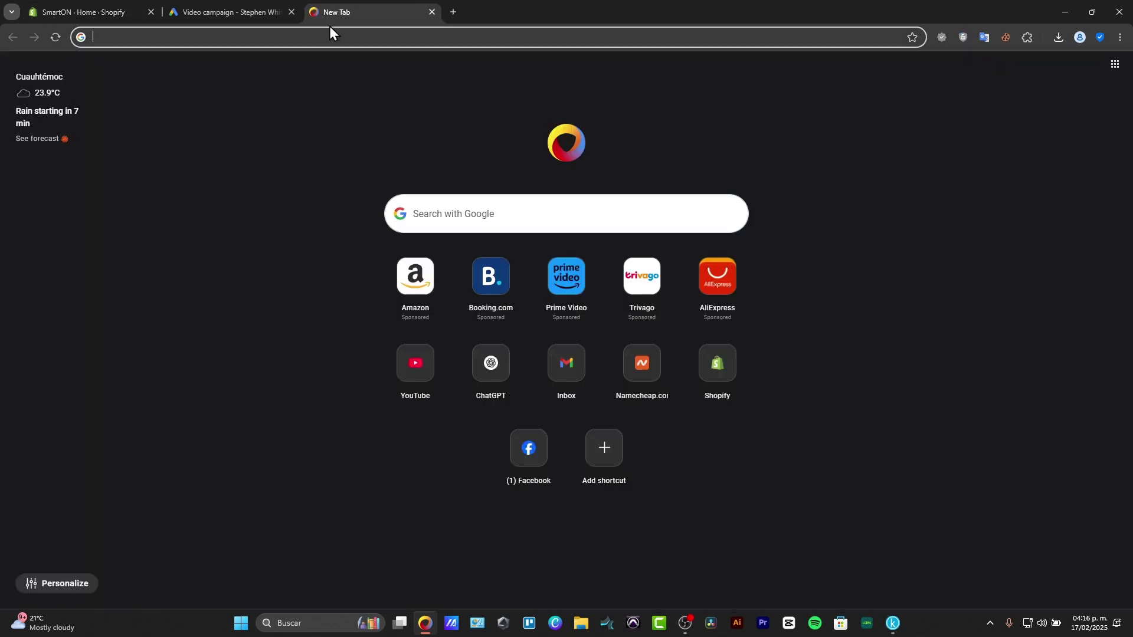
pyautogui.write('2checkout')
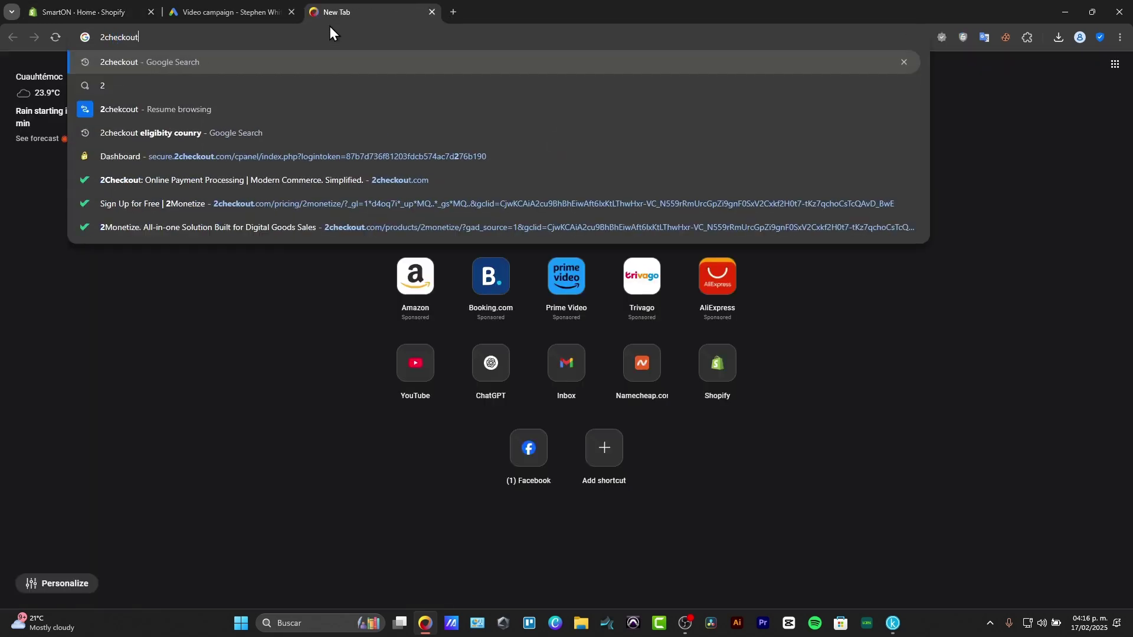
pyautogui.press('Return')
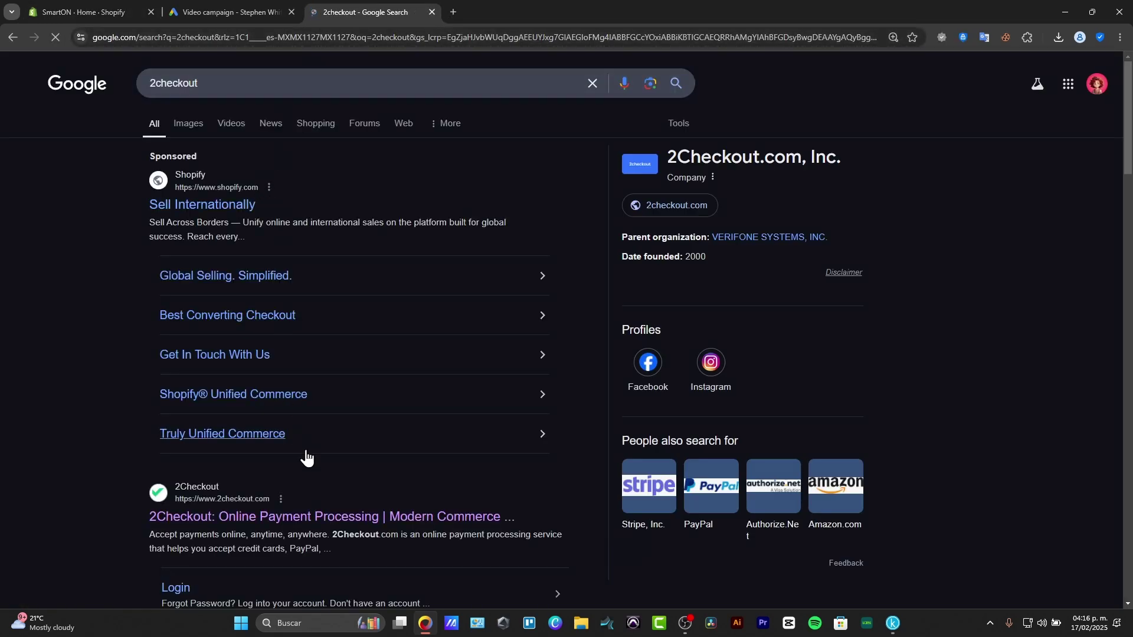
pyautogui.click(309, 515)
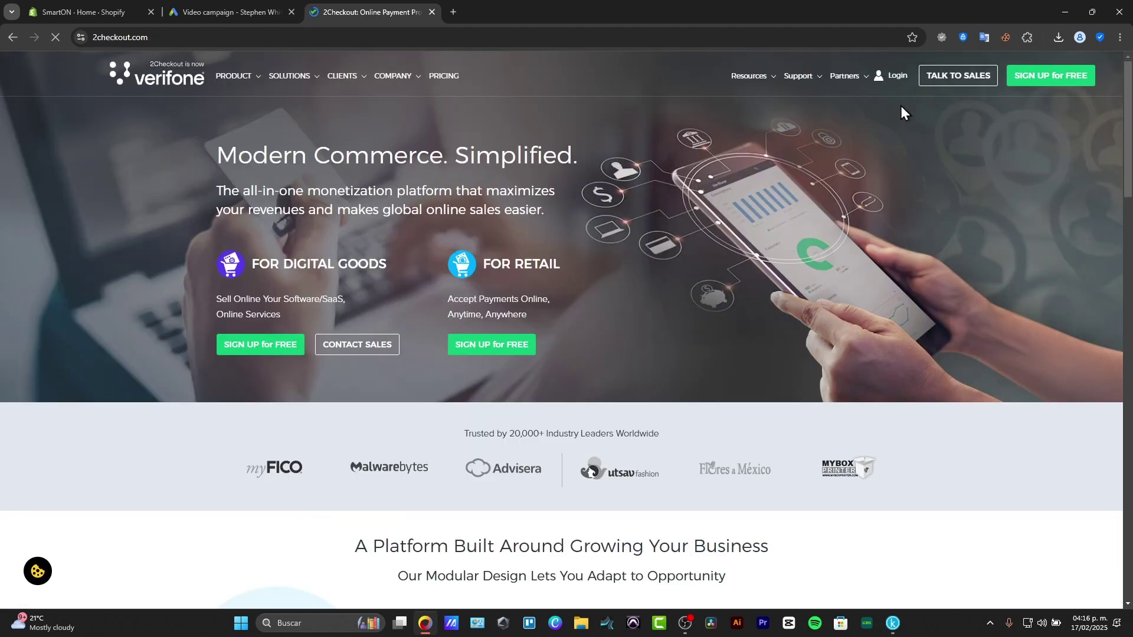
pyautogui.click(1057, 79)
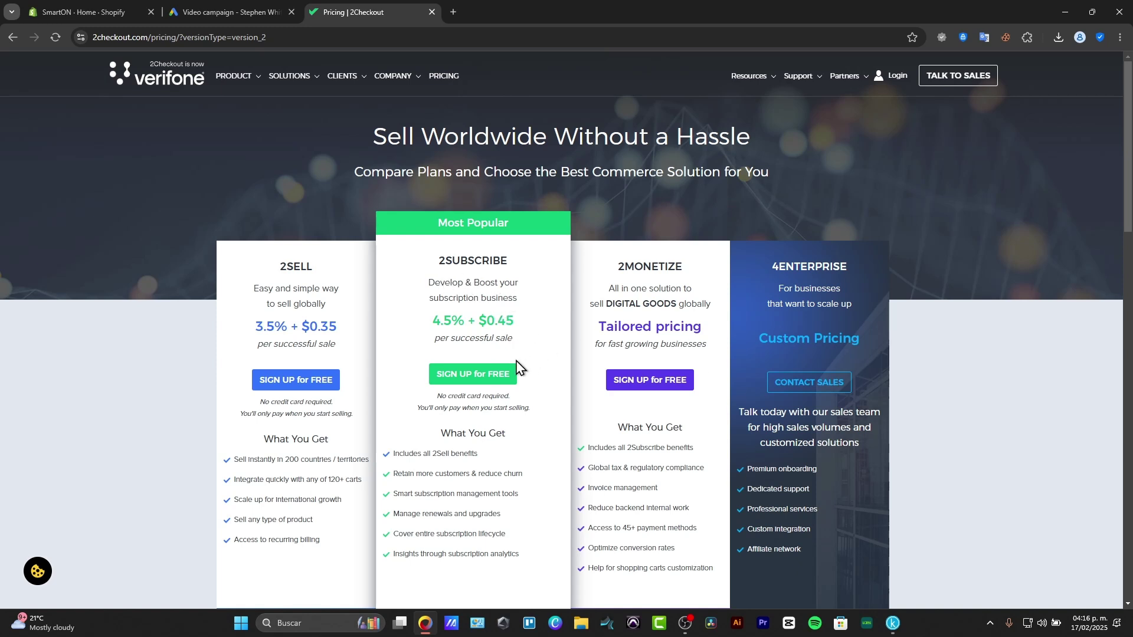
# Step: Start the free 2Sell sign-up and autofill the first name, last name, business email and password
pyautogui.click(269, 381)
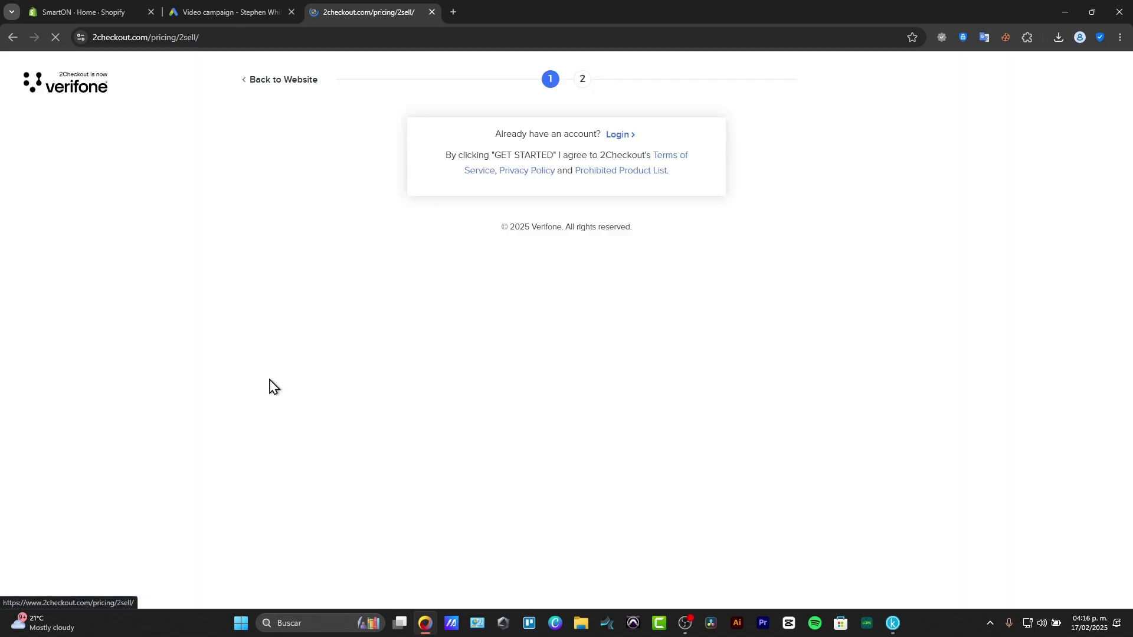
pyautogui.click(500, 195)
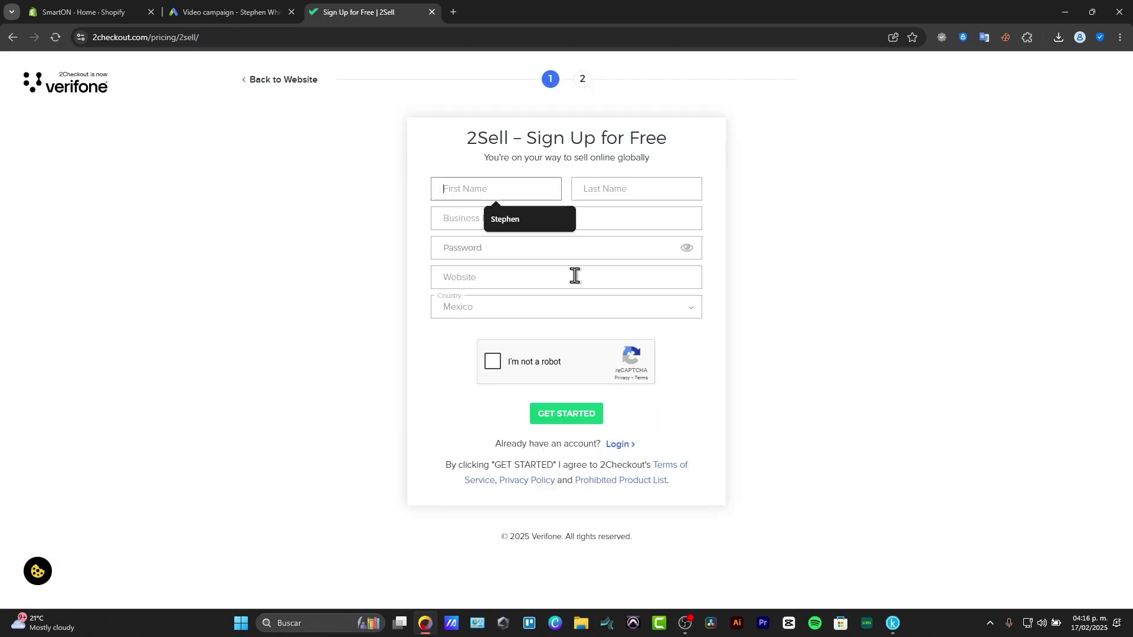
pyautogui.click(526, 222)
pyautogui.click(665, 193)
pyautogui.click(654, 222)
pyautogui.click(562, 226)
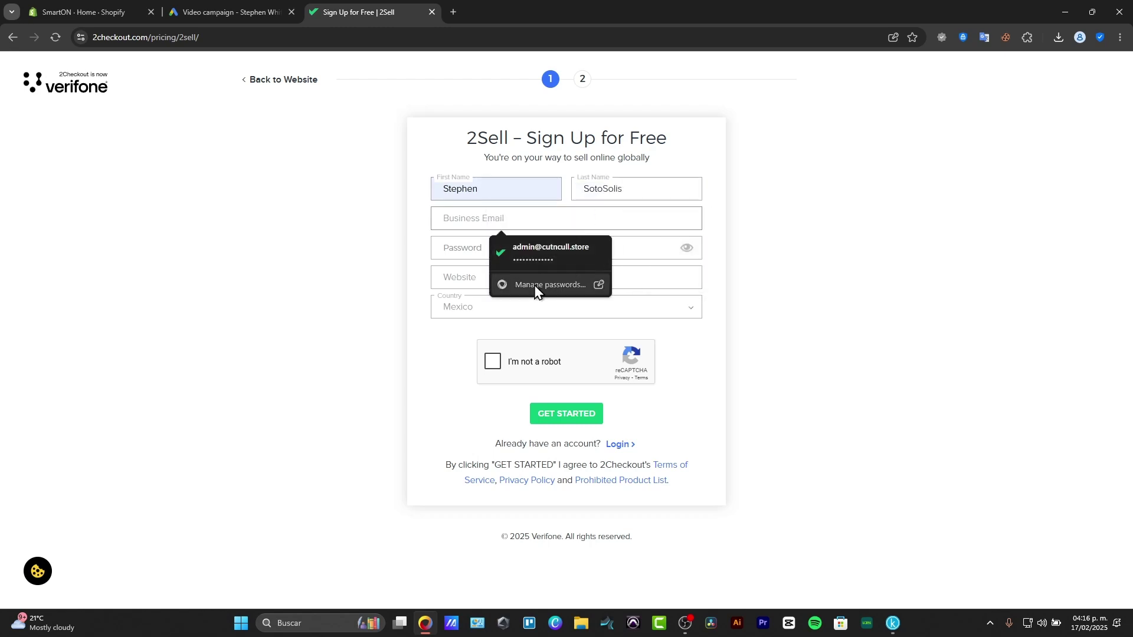
pyautogui.write('tec')
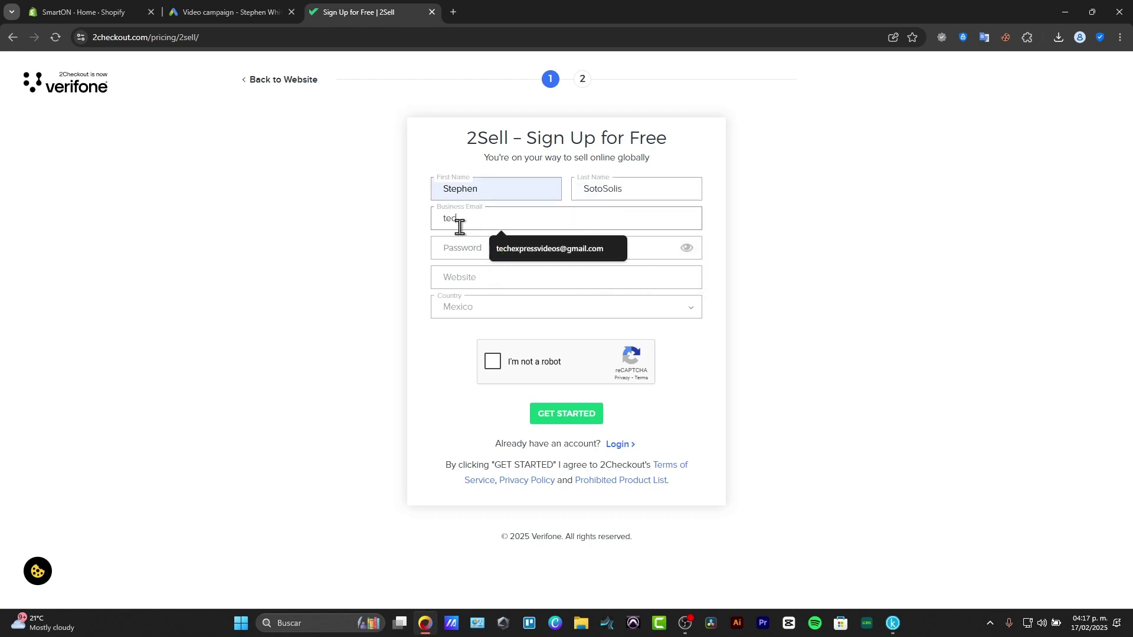
pyautogui.write('hexpre')
pyautogui.click(524, 252)
pyautogui.click(499, 248)
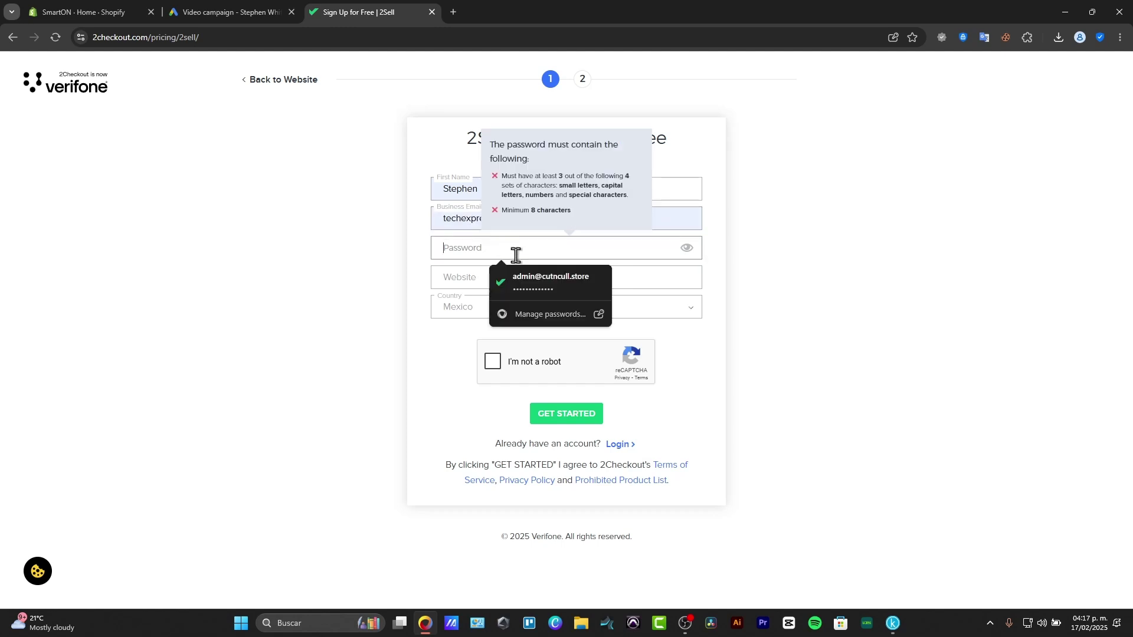
pyautogui.click(475, 255)
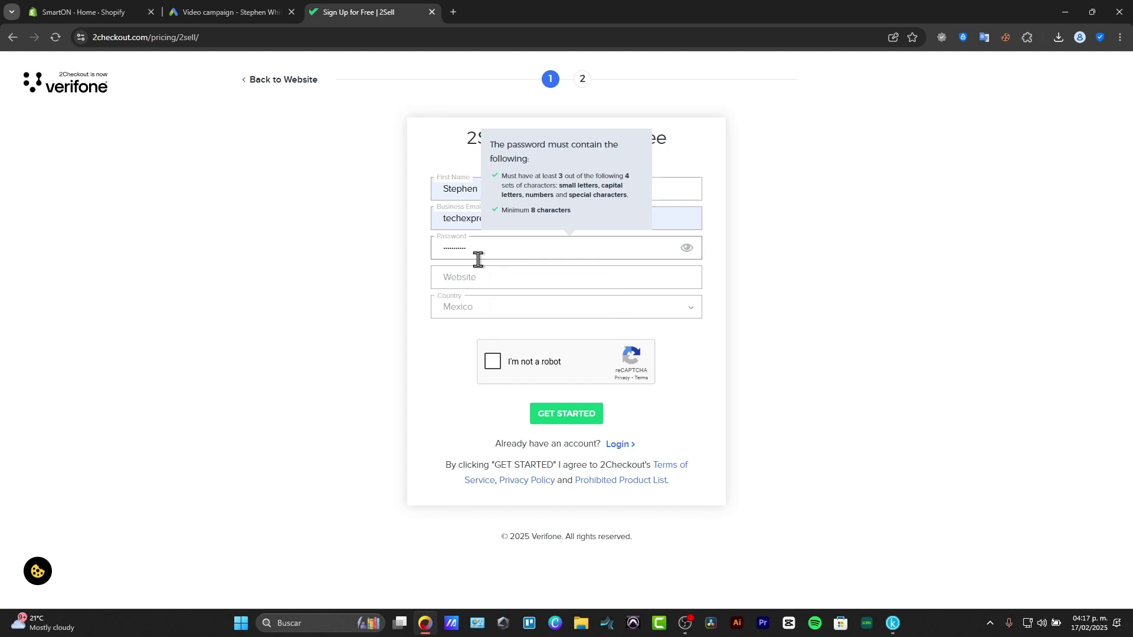
pyautogui.click(491, 278)
pyautogui.click(561, 331)
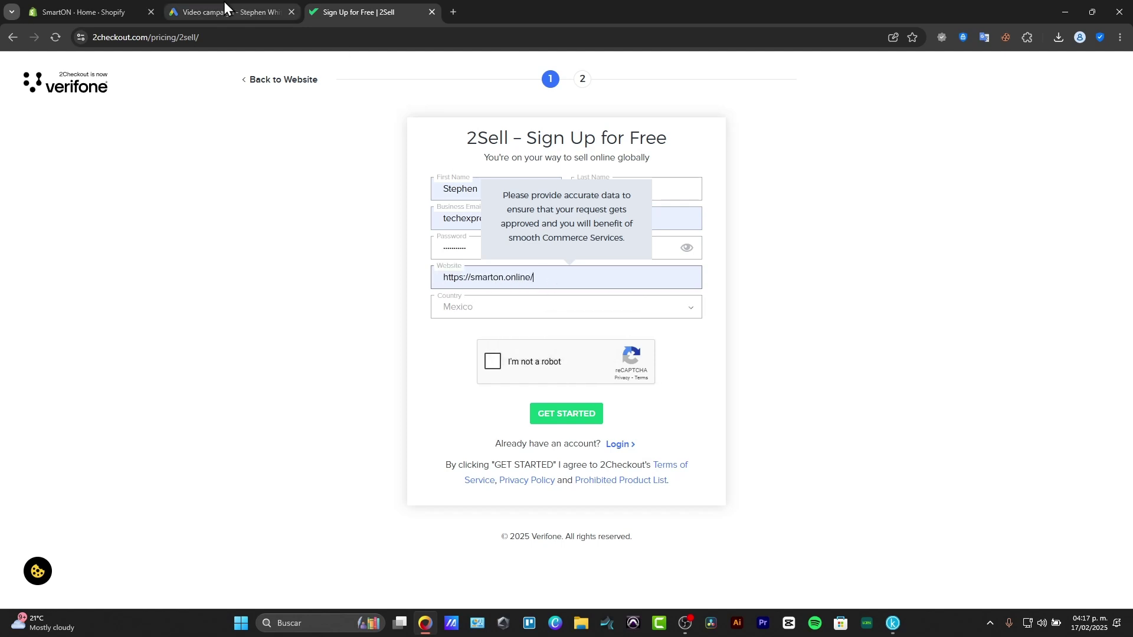
pyautogui.click(98, 6)
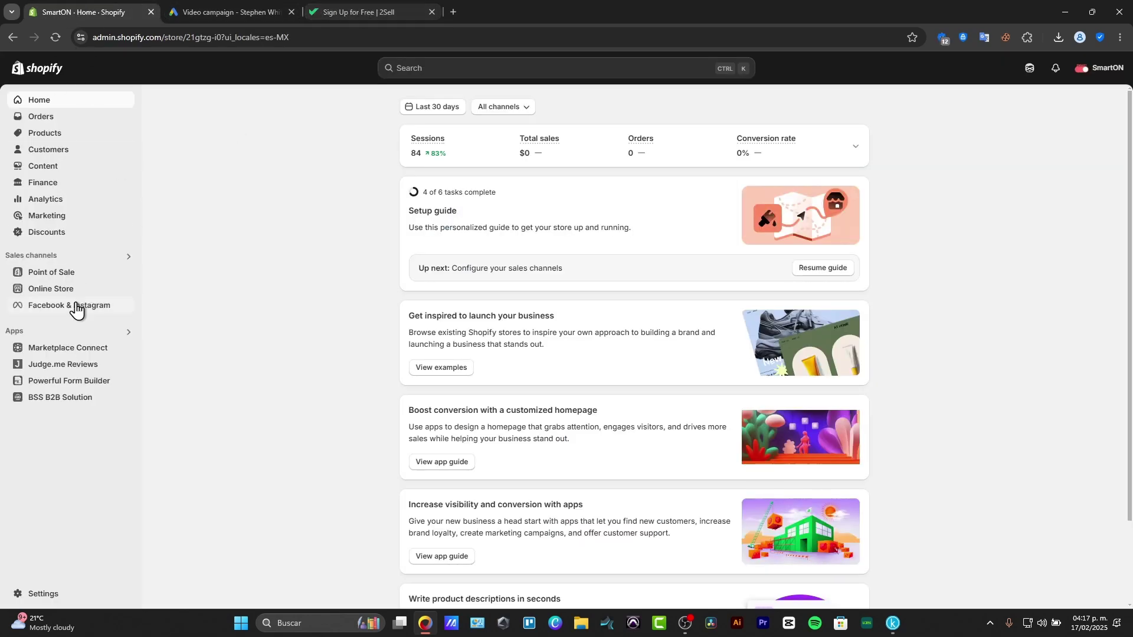
pyautogui.click(123, 289)
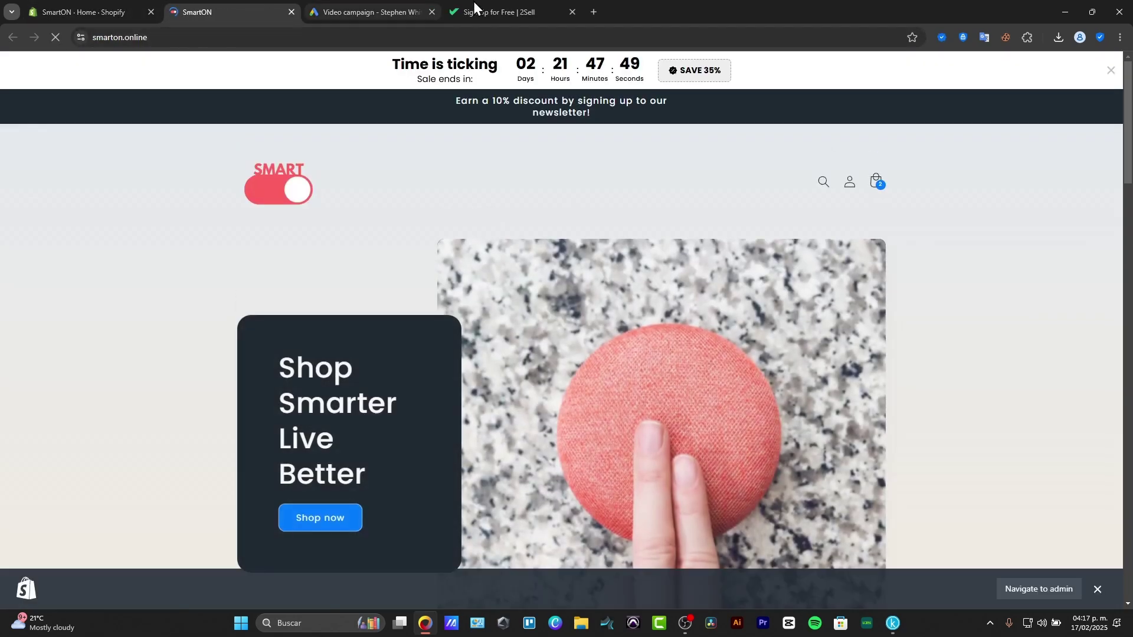
pyautogui.click(472, 10)
pyautogui.click(571, 378)
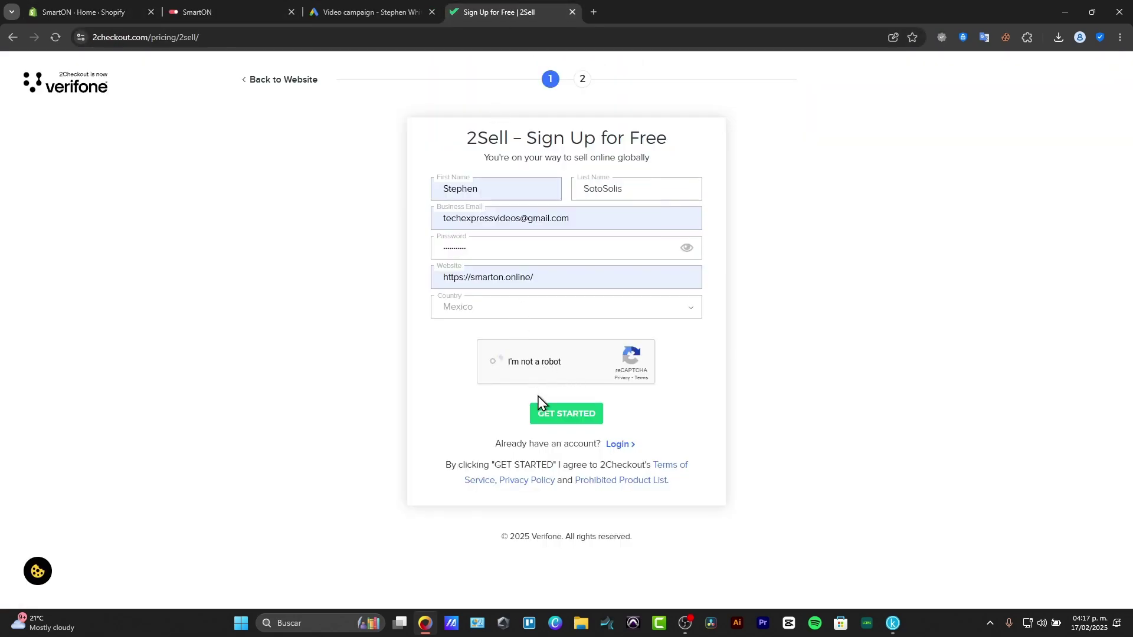
pyautogui.click(581, 423)
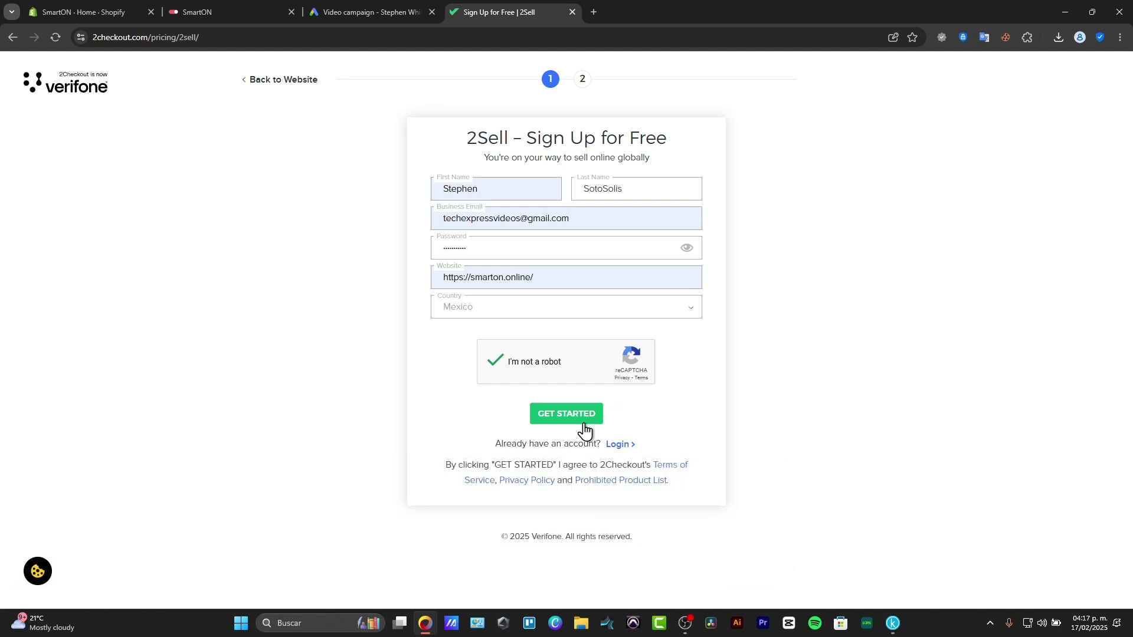
pyautogui.click(621, 446)
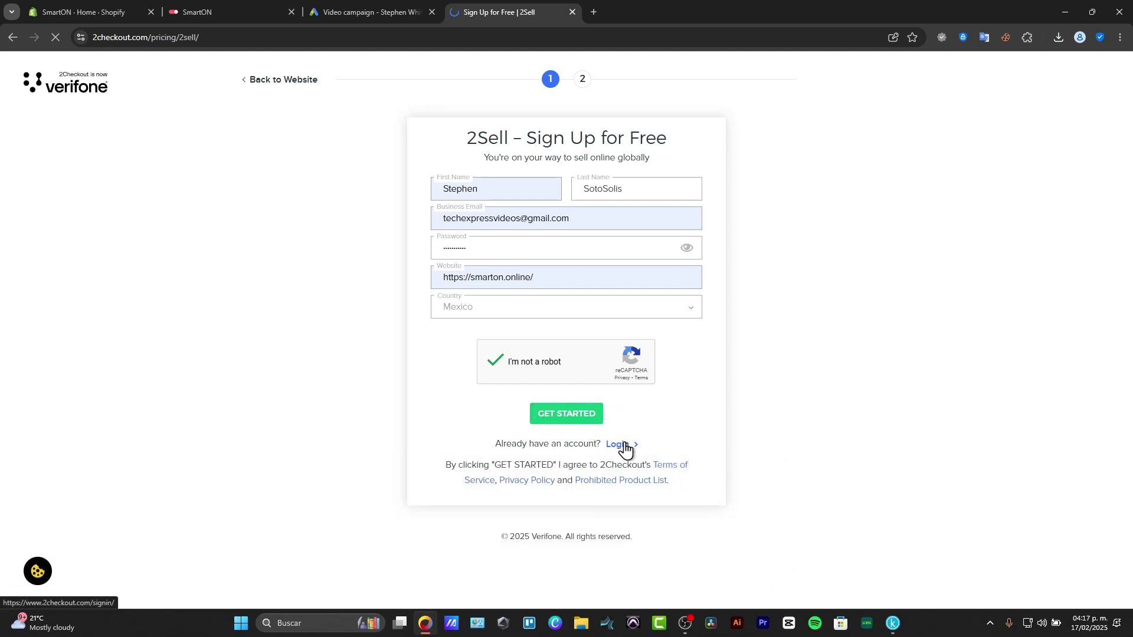
# Step: Sign in to the 2Checkout Cpanel using the saved credentials and PIN confirmation
pyautogui.click(532, 253)
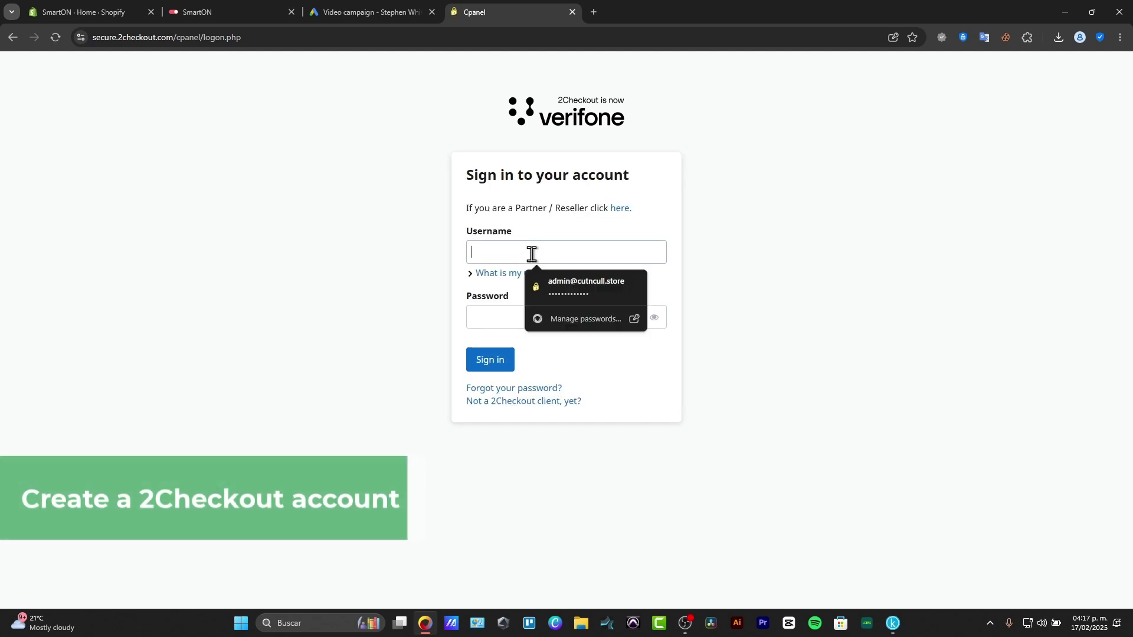
pyautogui.click(546, 296)
pyautogui.write('••••')
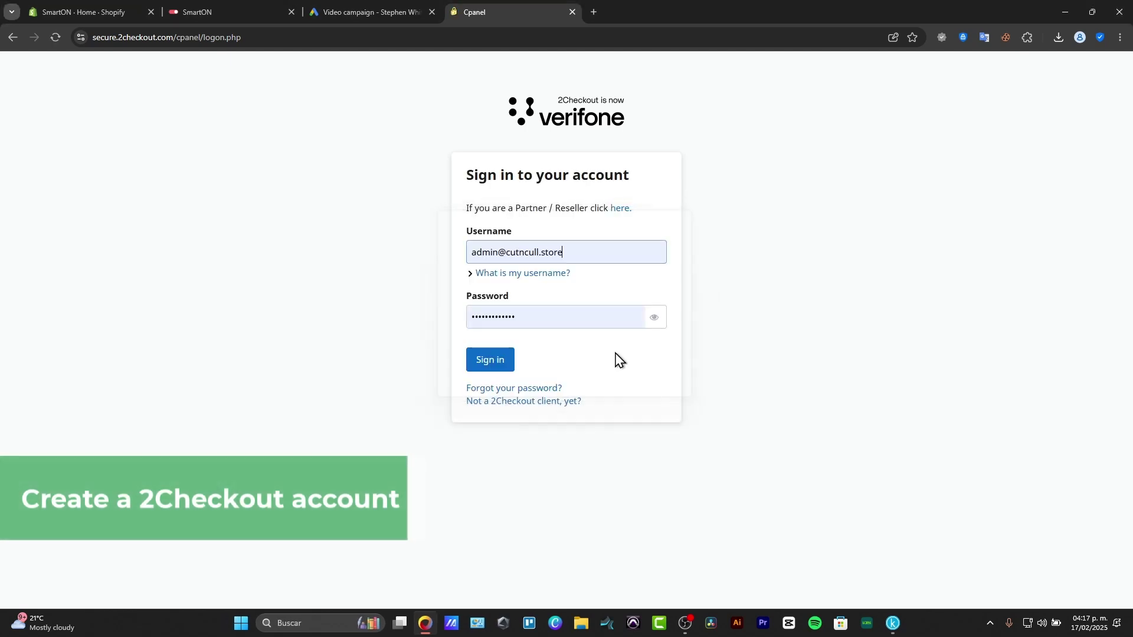
pyautogui.click(491, 360)
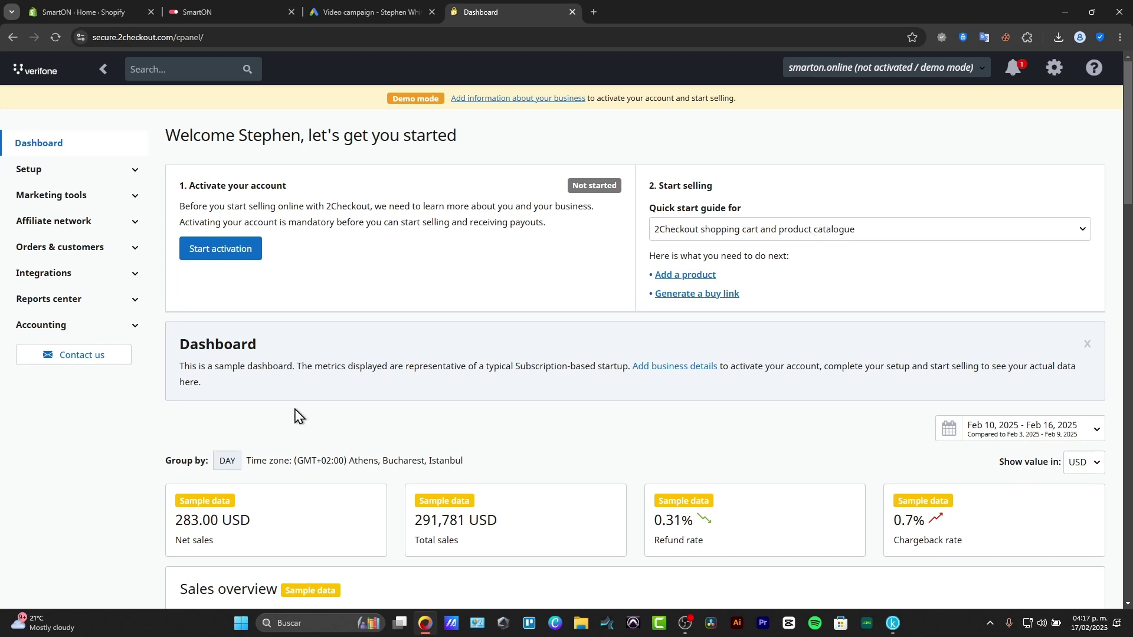
# Step: Look over the Webhooks & API page, then open the Alerts & notifications page
pyautogui.click(74, 275)
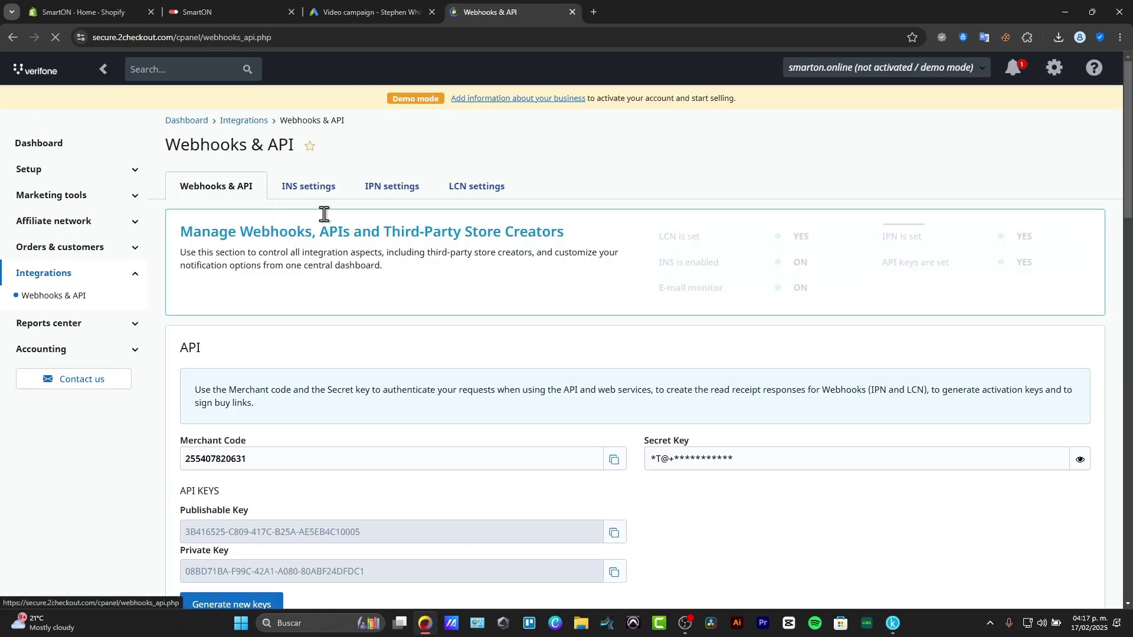
pyautogui.moveTo(190, 145); pyautogui.dragTo(298, 145)
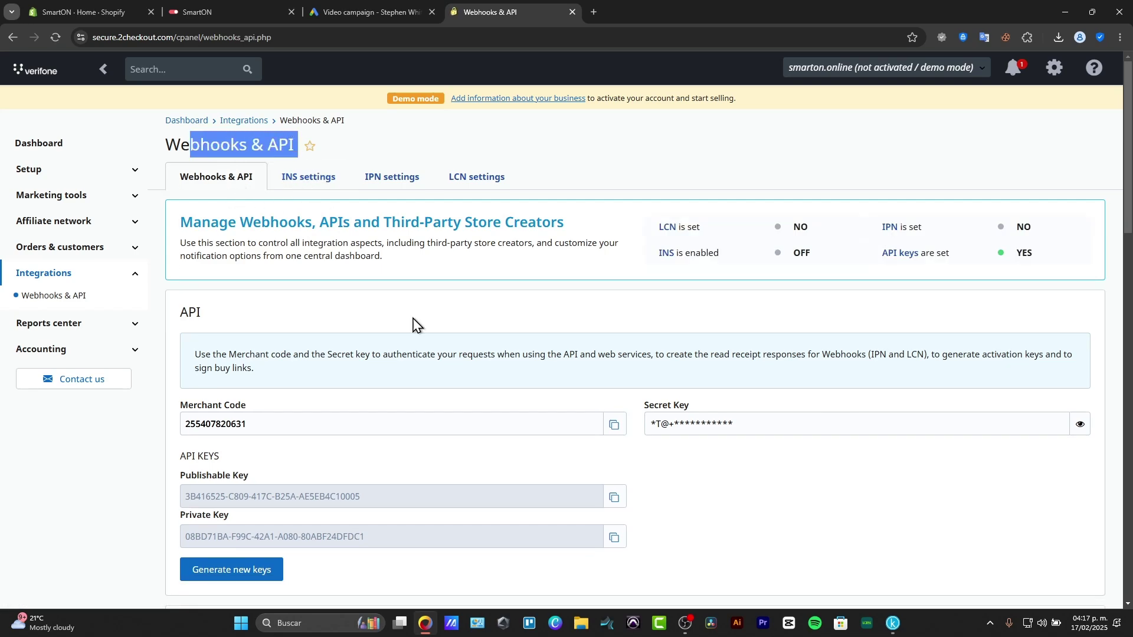
pyautogui.scroll(-3, 448, 378)
pyautogui.scroll(-5, 526, 344)
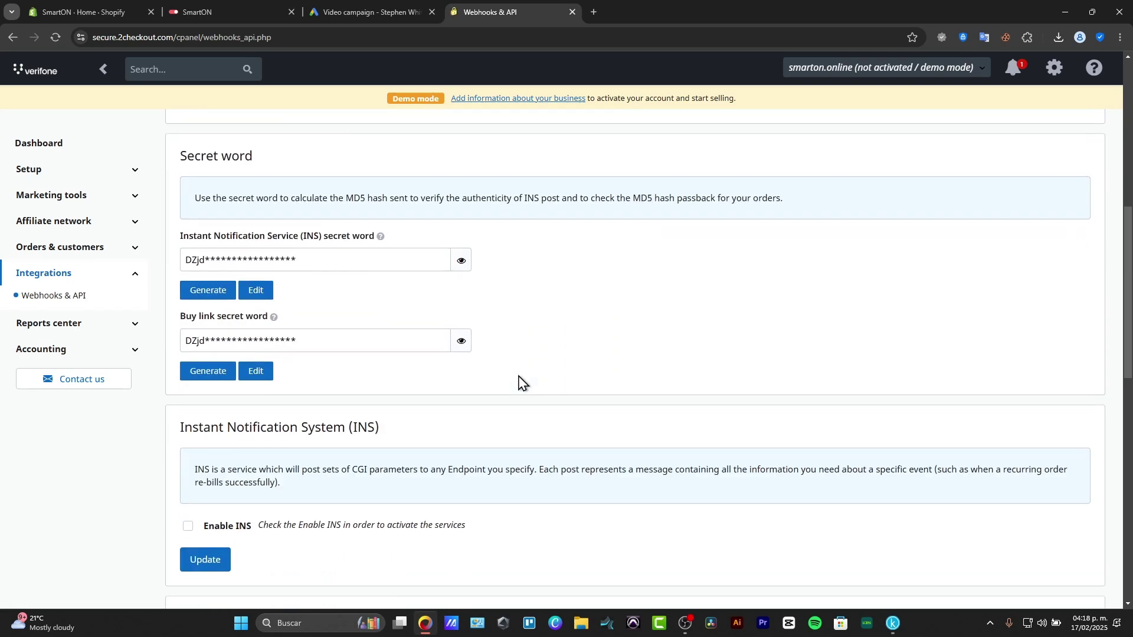
pyautogui.scroll(5, 521, 385)
pyautogui.scroll(-12, 709, 380)
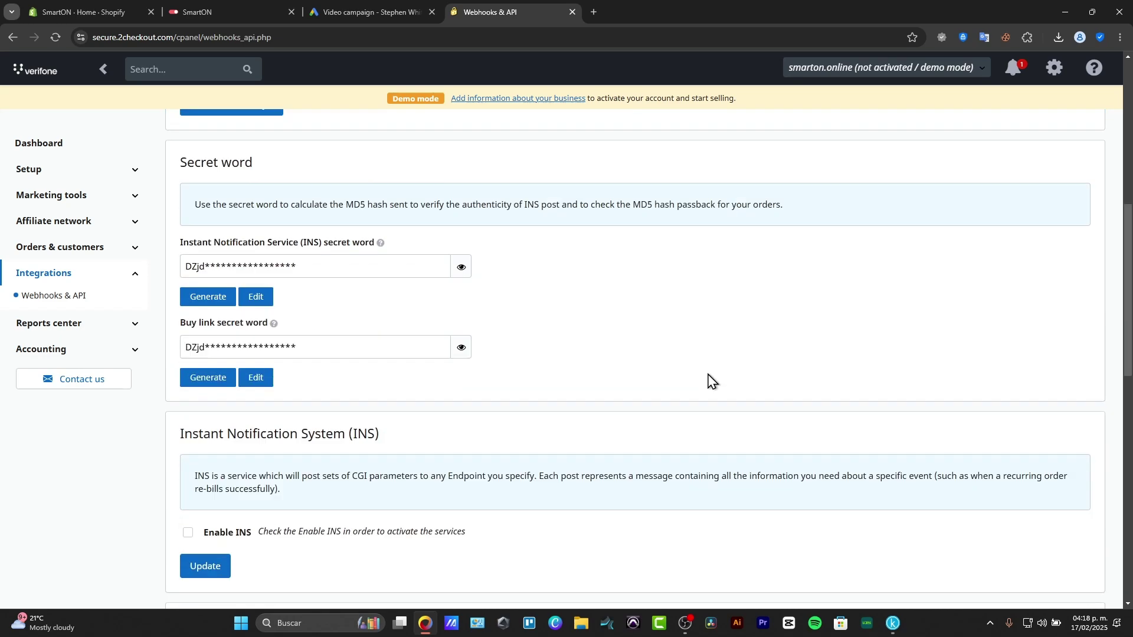
pyautogui.scroll(-5, 692, 387)
pyautogui.scroll(15, 692, 387)
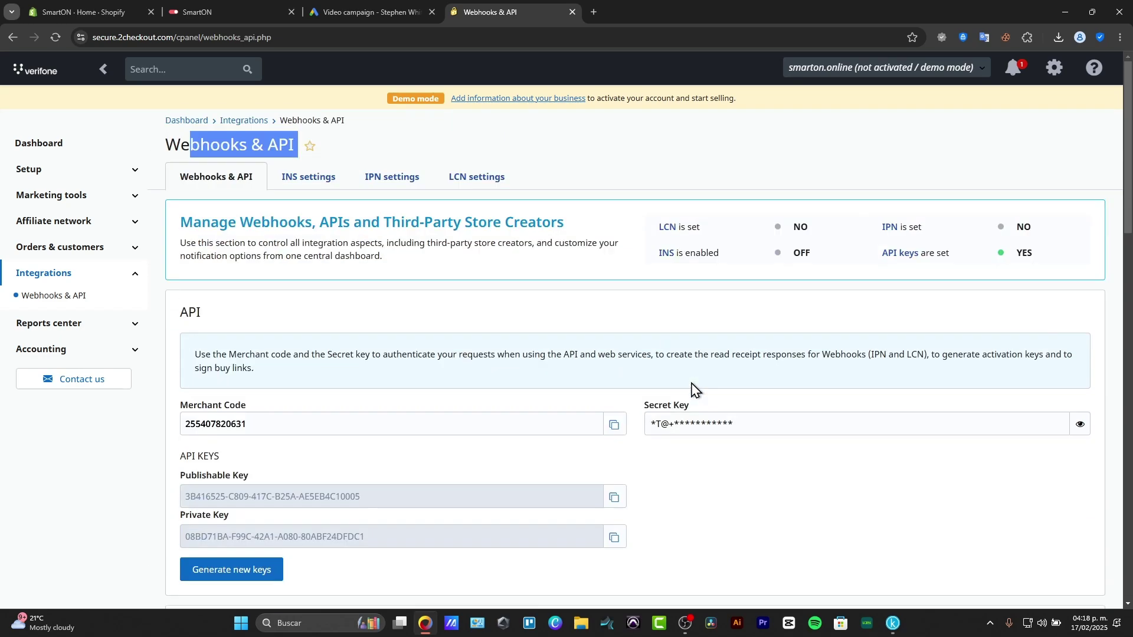
pyautogui.click(1014, 69)
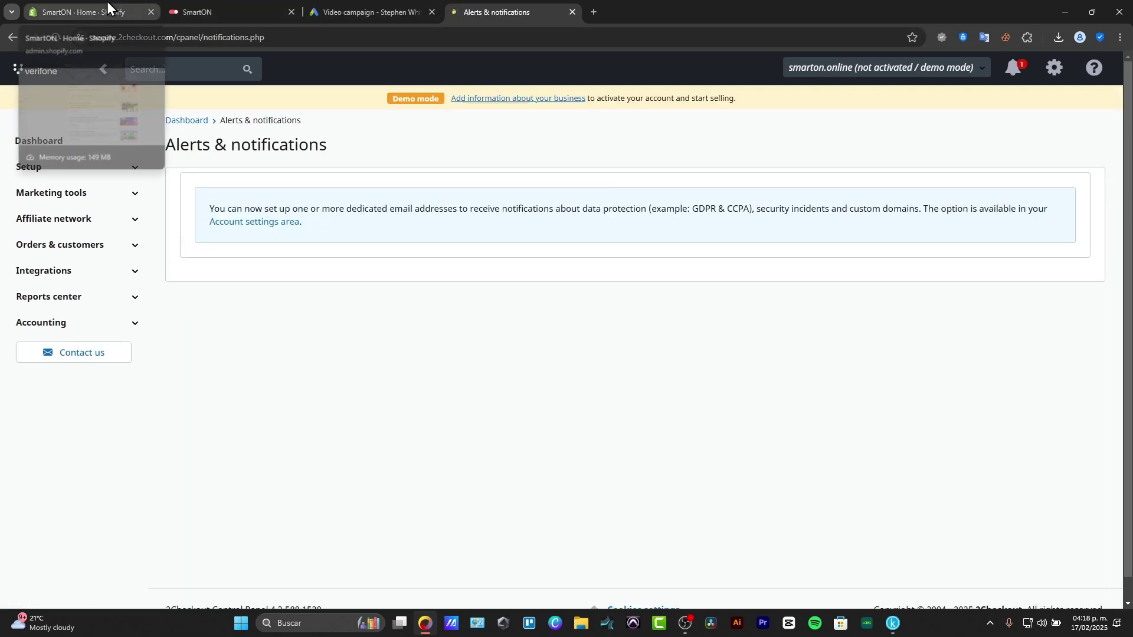
# Step: Switch to the Shopify admin and open Settings > Payments
pyautogui.click(108, 1)
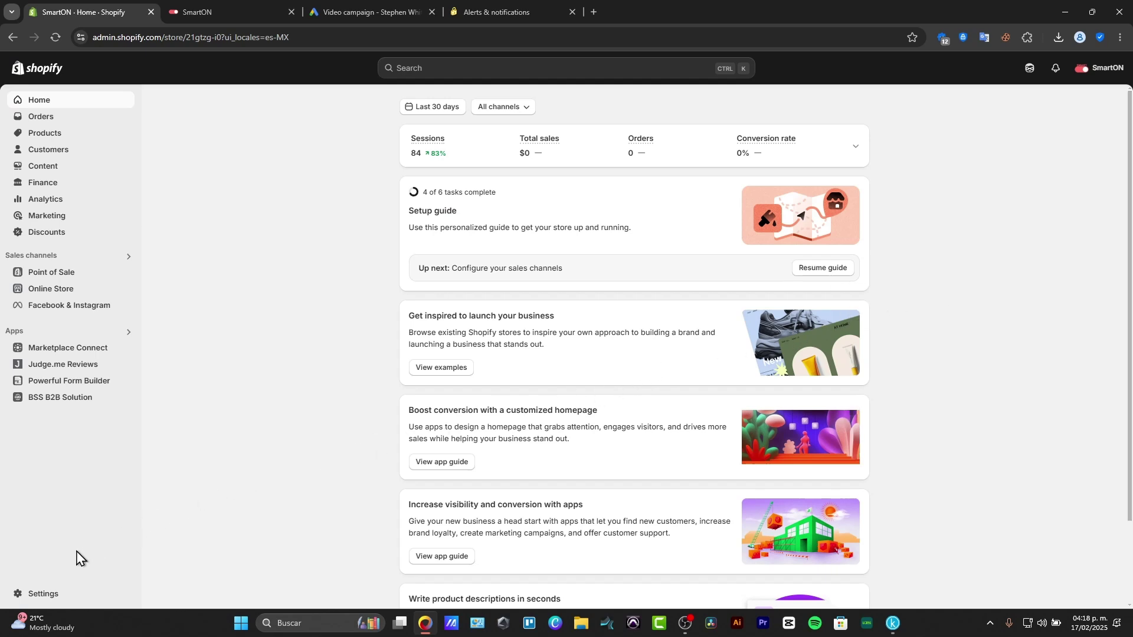
pyautogui.click(34, 593)
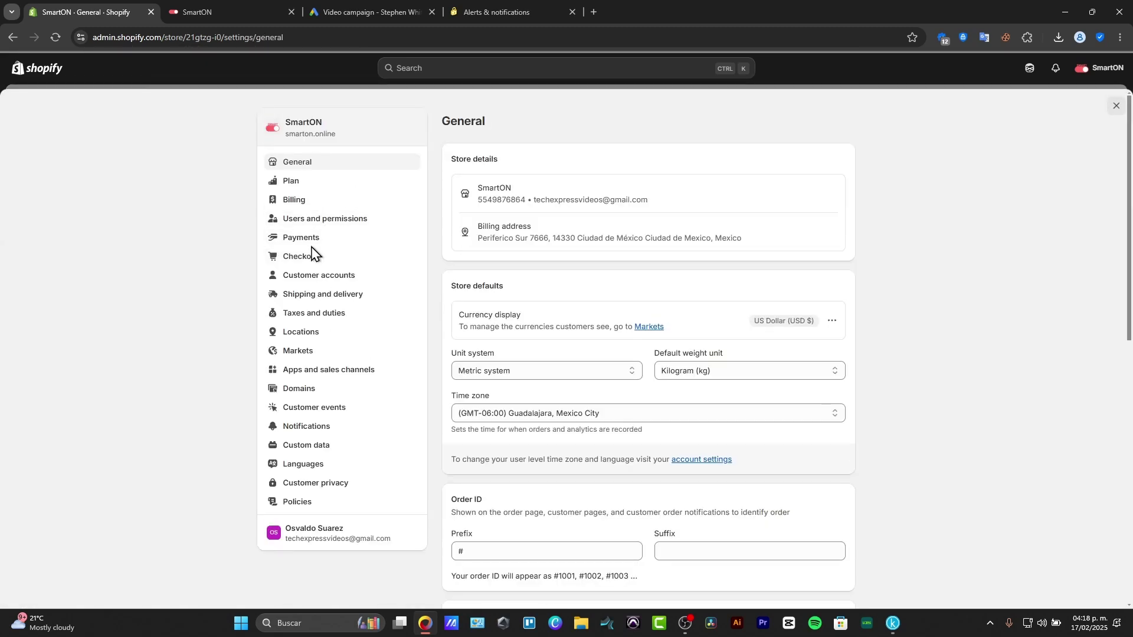
pyautogui.click(303, 245)
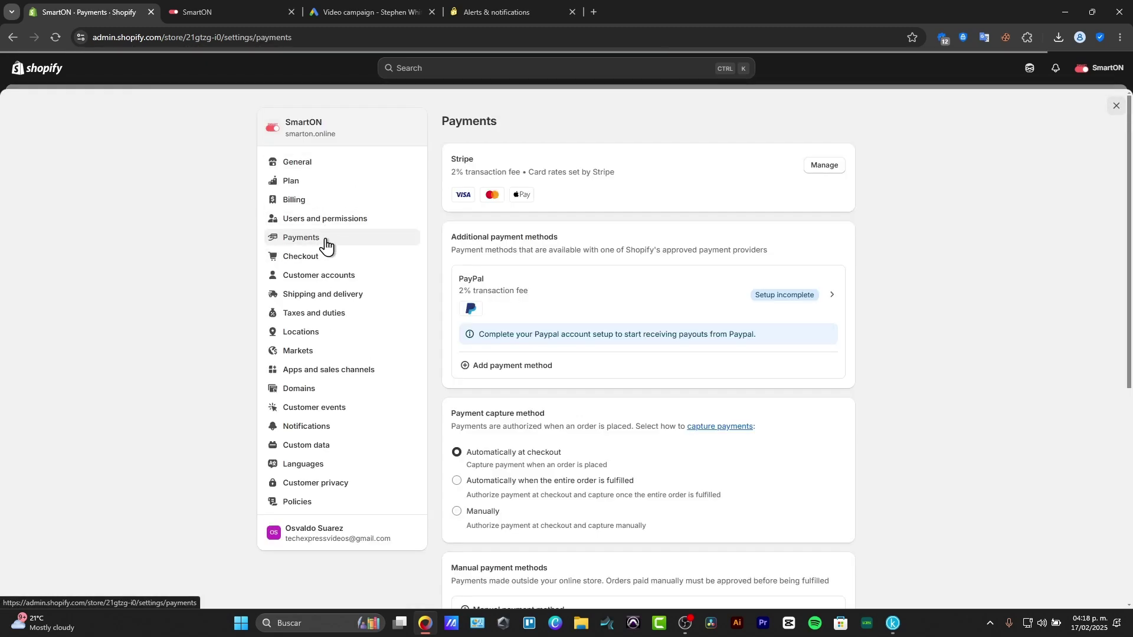
# Step: Open Stripe's settings, choose to change to another provider, and try a name filter
pyautogui.click(829, 169)
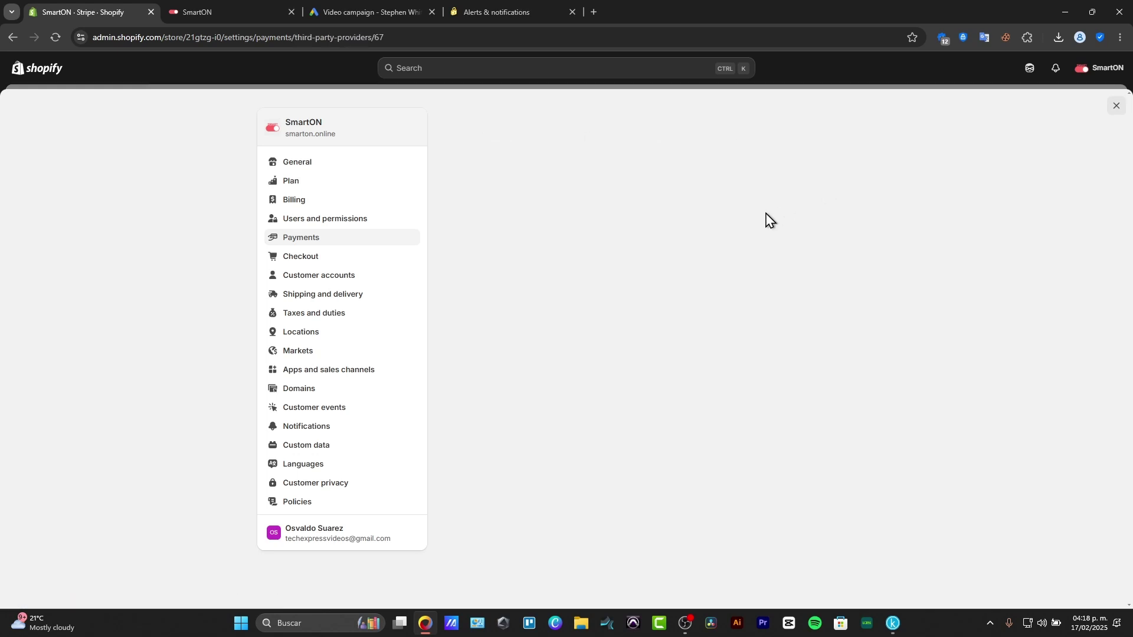
pyautogui.scroll(-1, 725, 308)
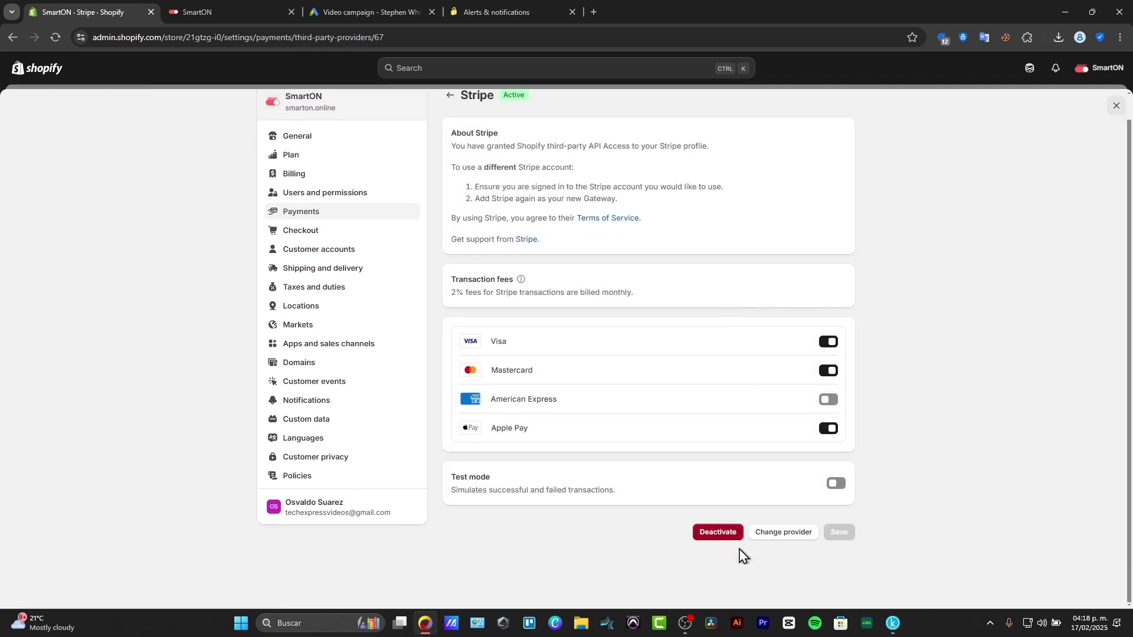
pyautogui.click(783, 535)
pyautogui.click(708, 362)
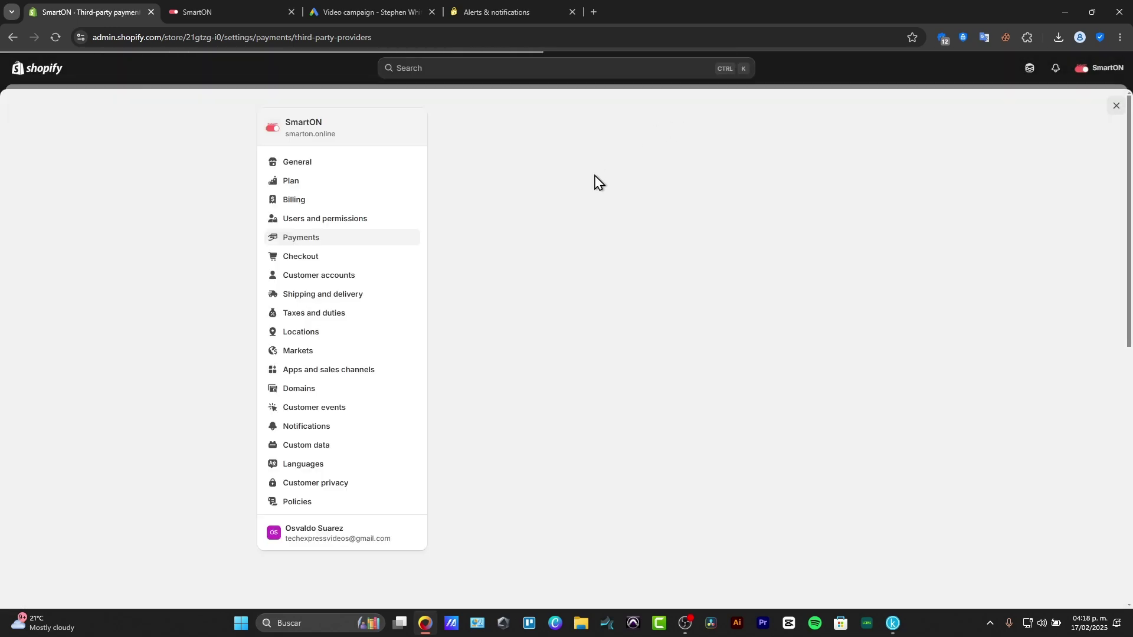
pyautogui.click(600, 163)
pyautogui.write('che')
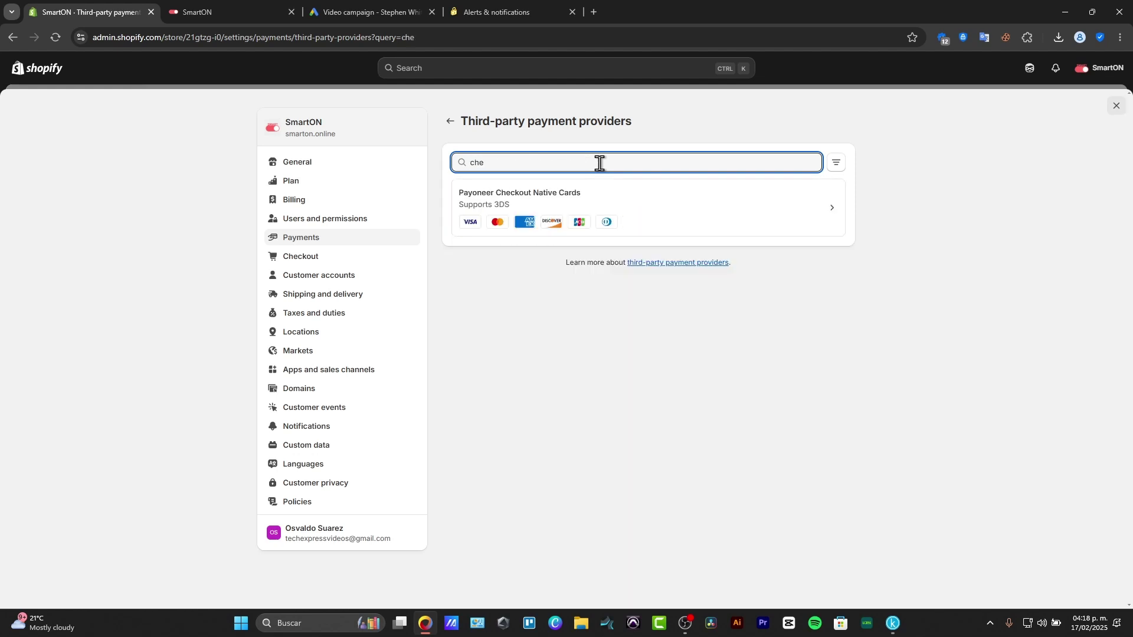
pyautogui.press('BackSpace')
pyautogui.press('BackSpace')
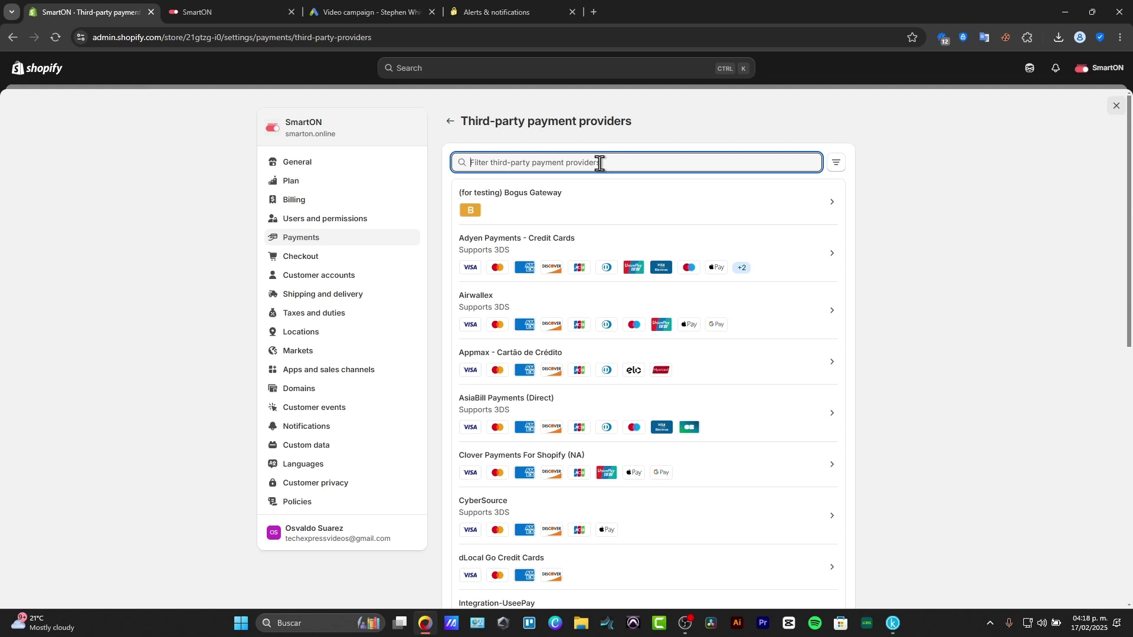
# Step: Filter the provider list to those supporting Mastercard and Visa and browse the results
pyautogui.click(839, 165)
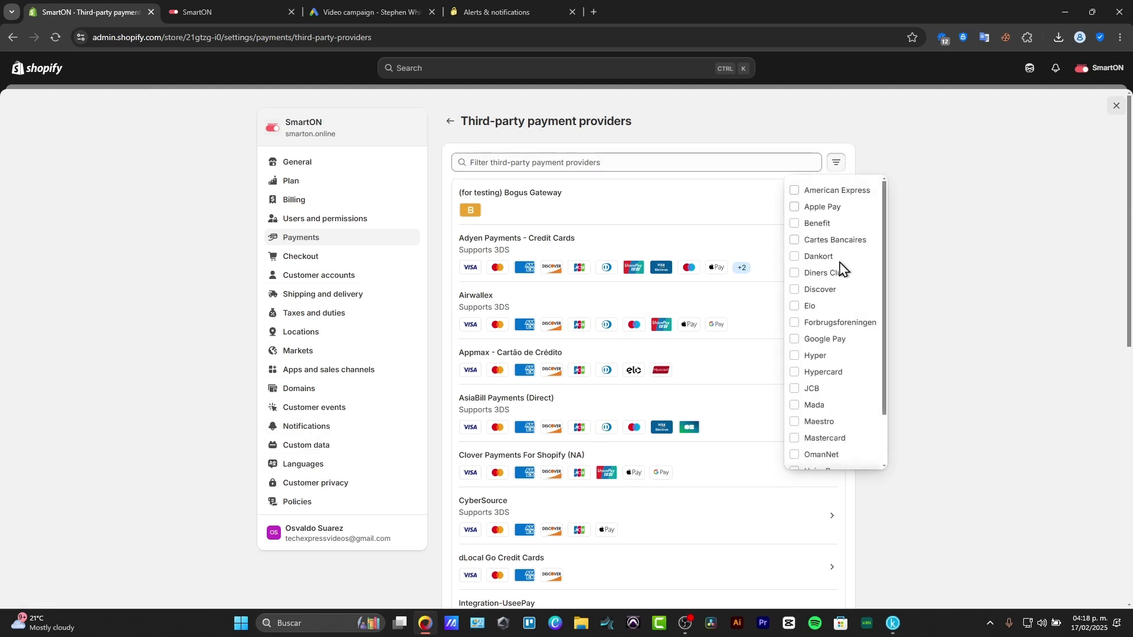
pyautogui.click(817, 440)
pyautogui.scroll(-1, 825, 442)
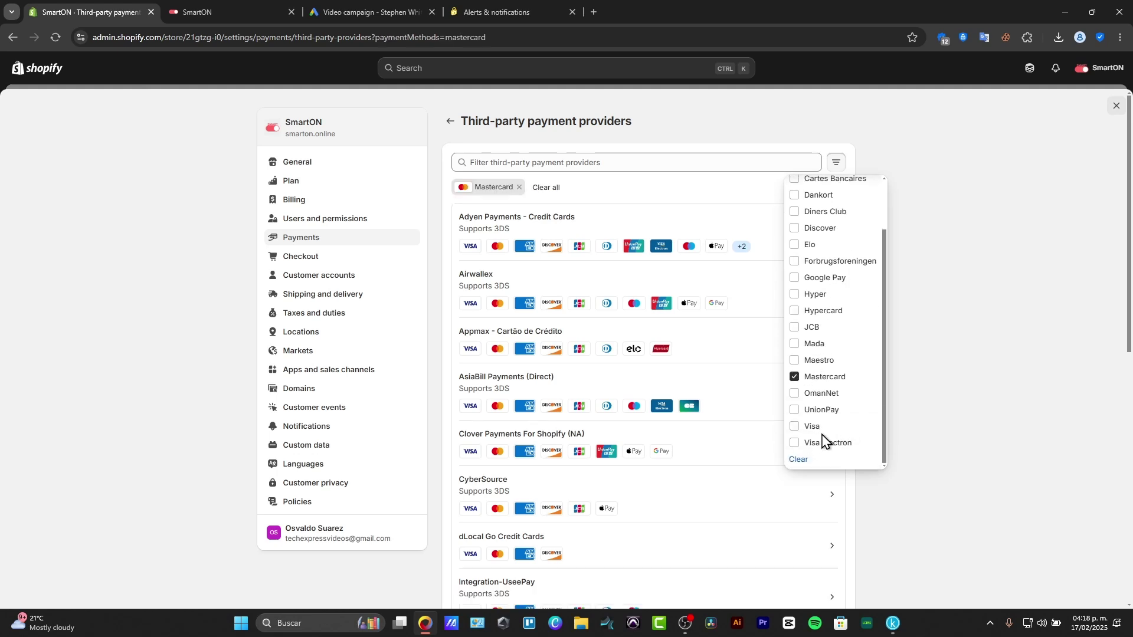
pyautogui.click(819, 436)
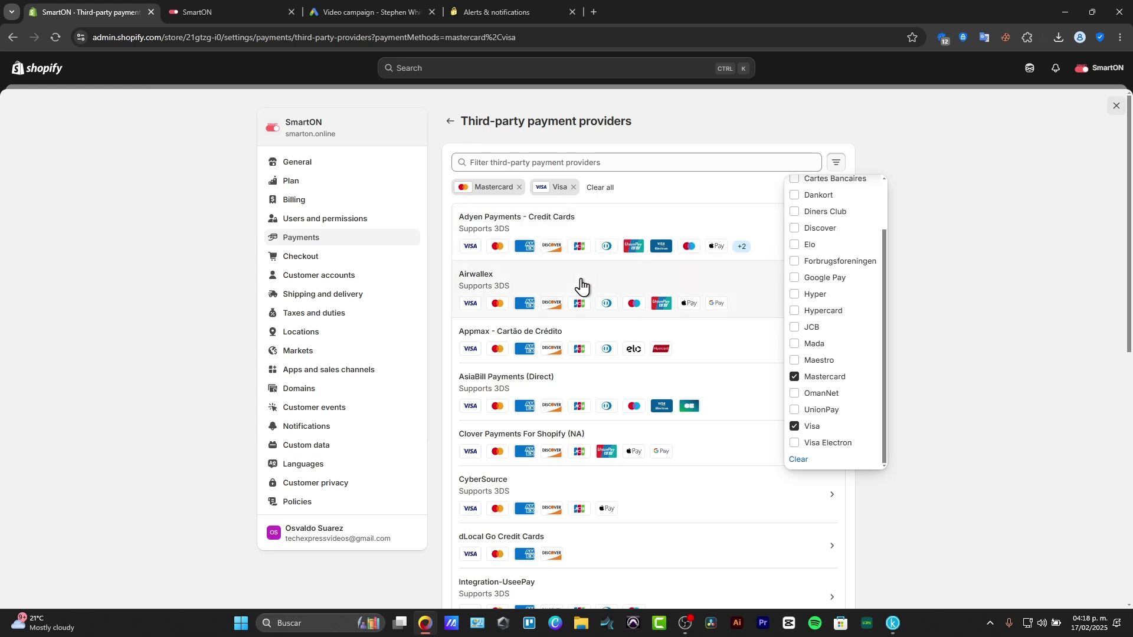
pyautogui.scroll(-2, 575, 407)
pyautogui.scroll(-6, 576, 408)
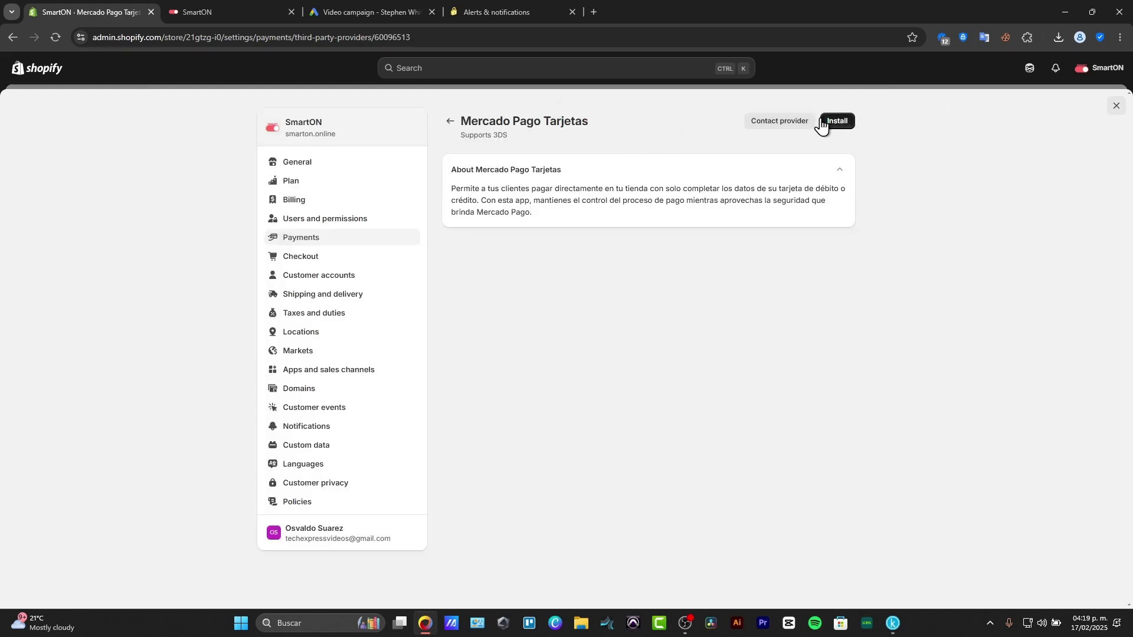
# Step: Close Settings and return to the store's admin home
pyautogui.click(770, 121)
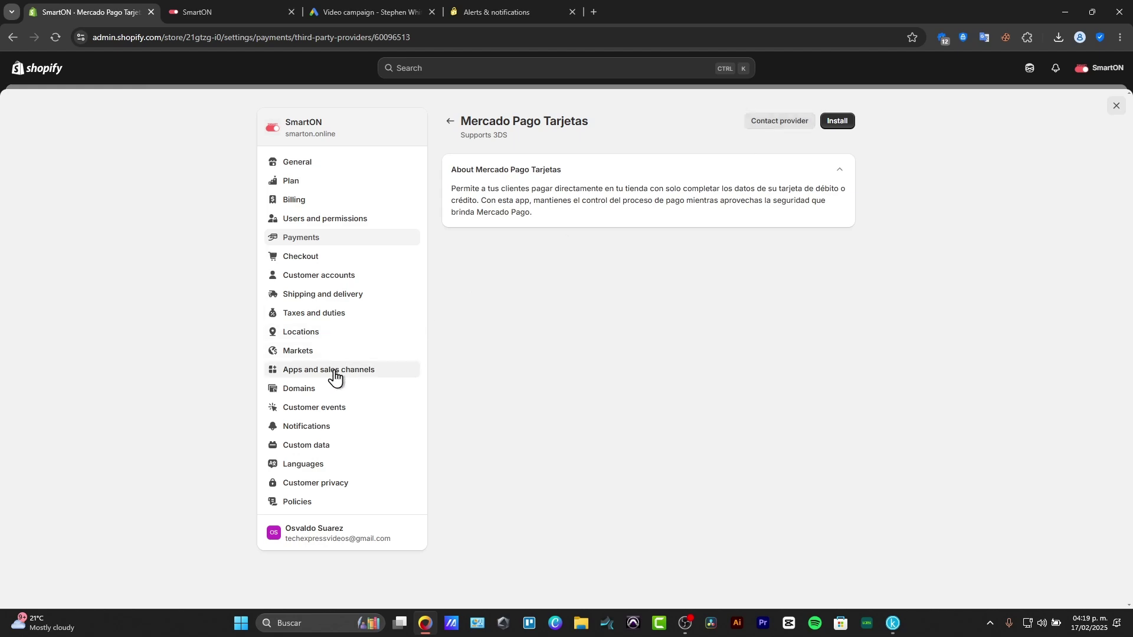
pyautogui.hotkey('alt', 'Left')
pyautogui.click(1115, 107)
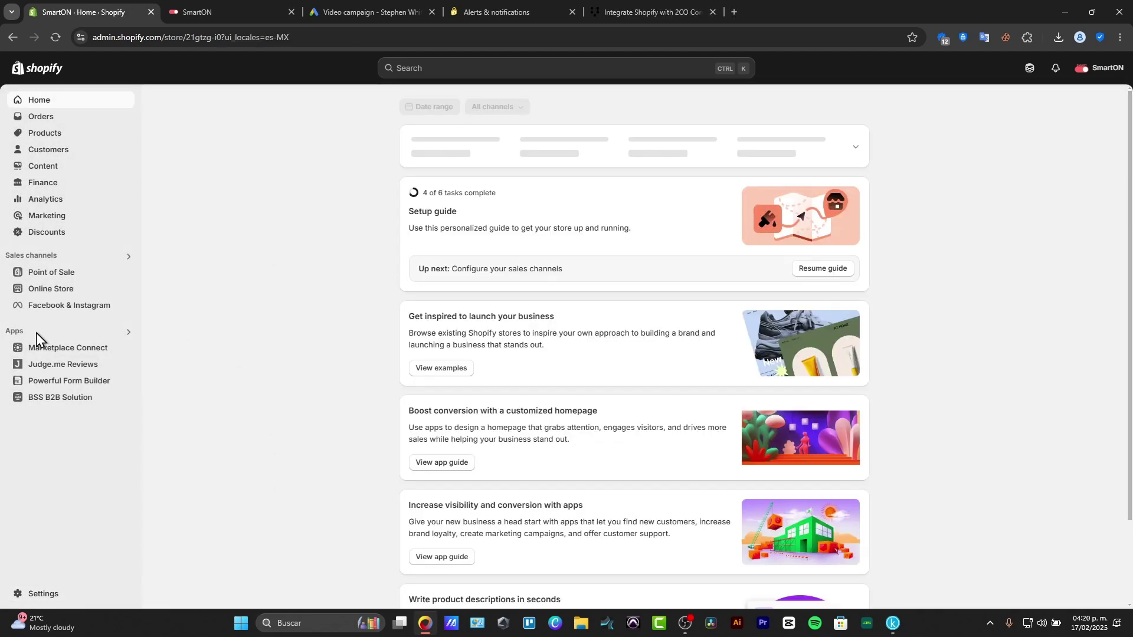
pyautogui.click(33, 335)
pyautogui.press('Escape')
# Step: Search the apps for '2checkout' in the Shopify App Store
pyautogui.click(122, 330)
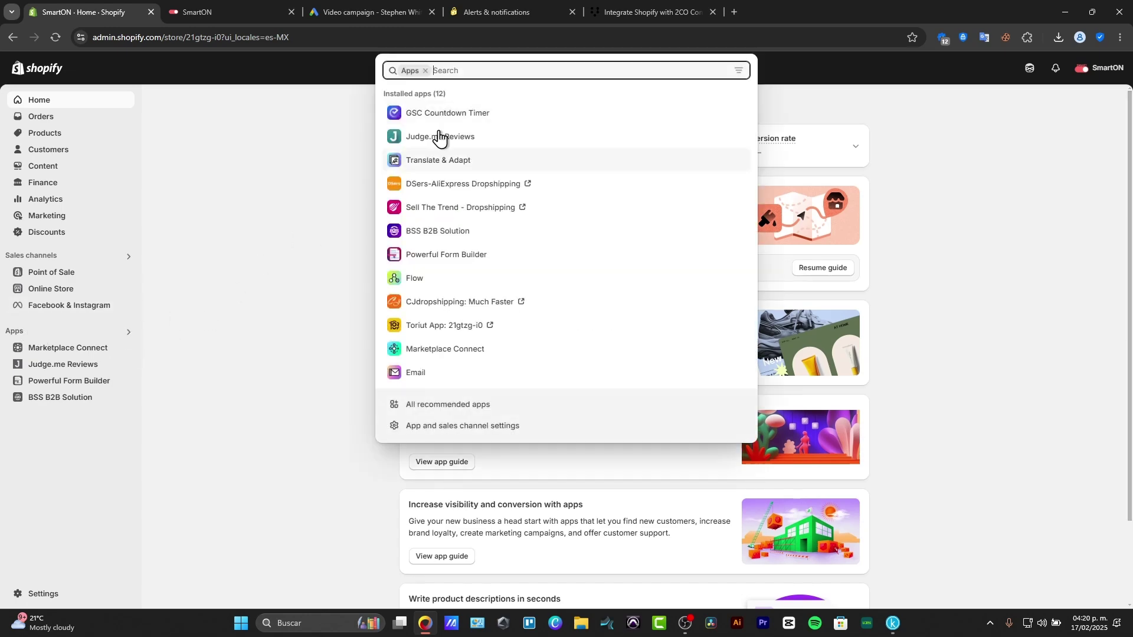
pyautogui.write('2cho')
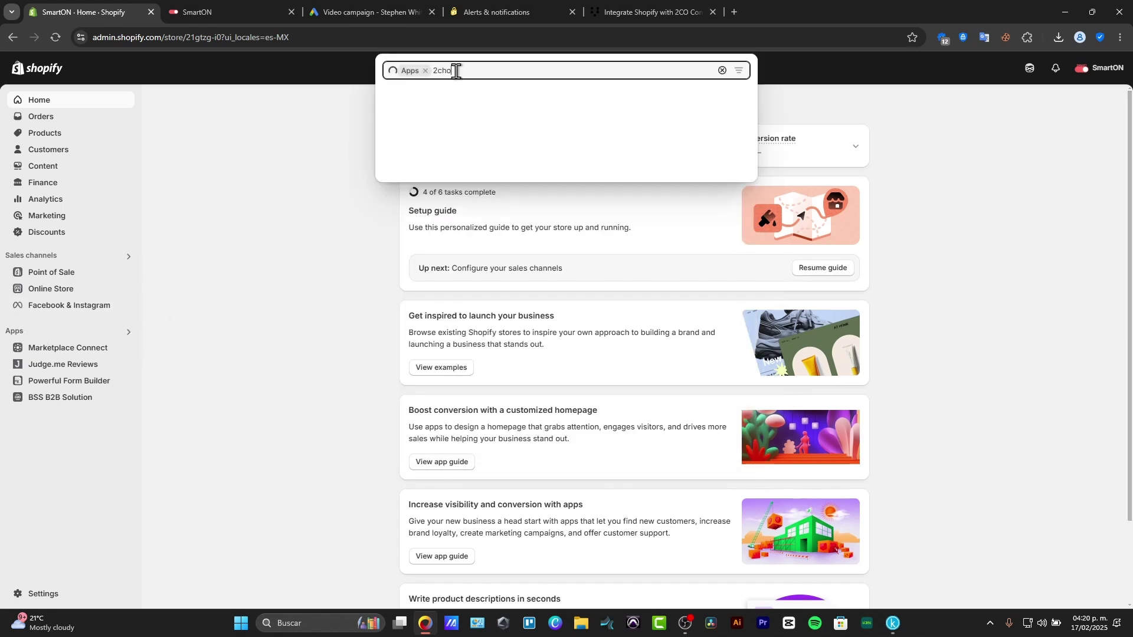
pyautogui.press('BackSpace')
pyautogui.write('eckout')
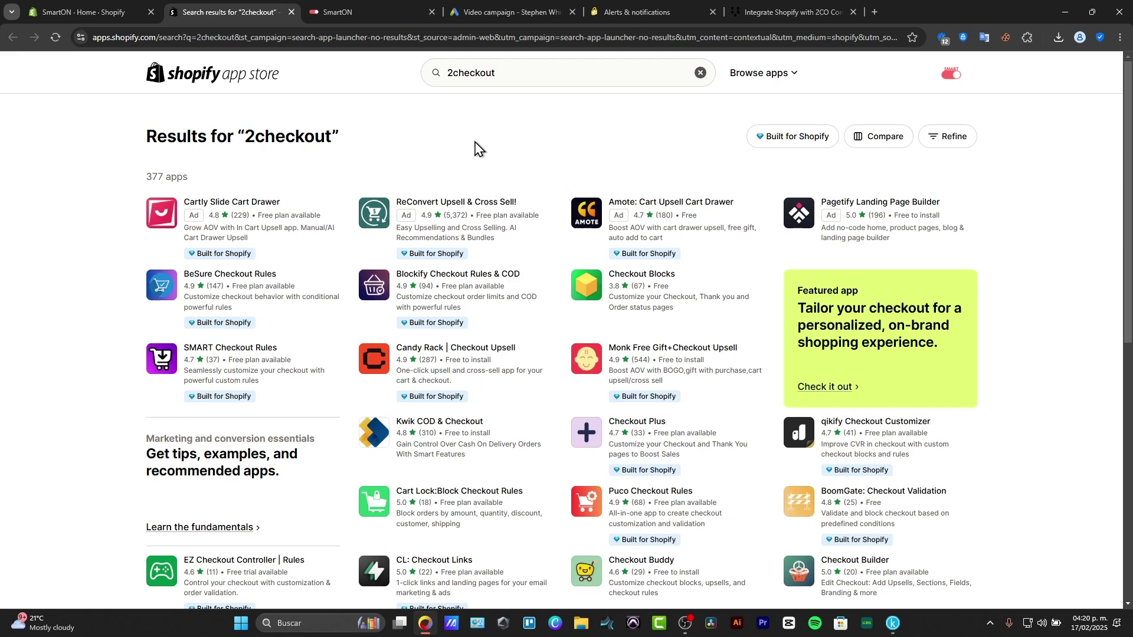
# Step: Open 2Checkout Convert Plus from the integration guide and install it on the store
pyautogui.click(788, 12)
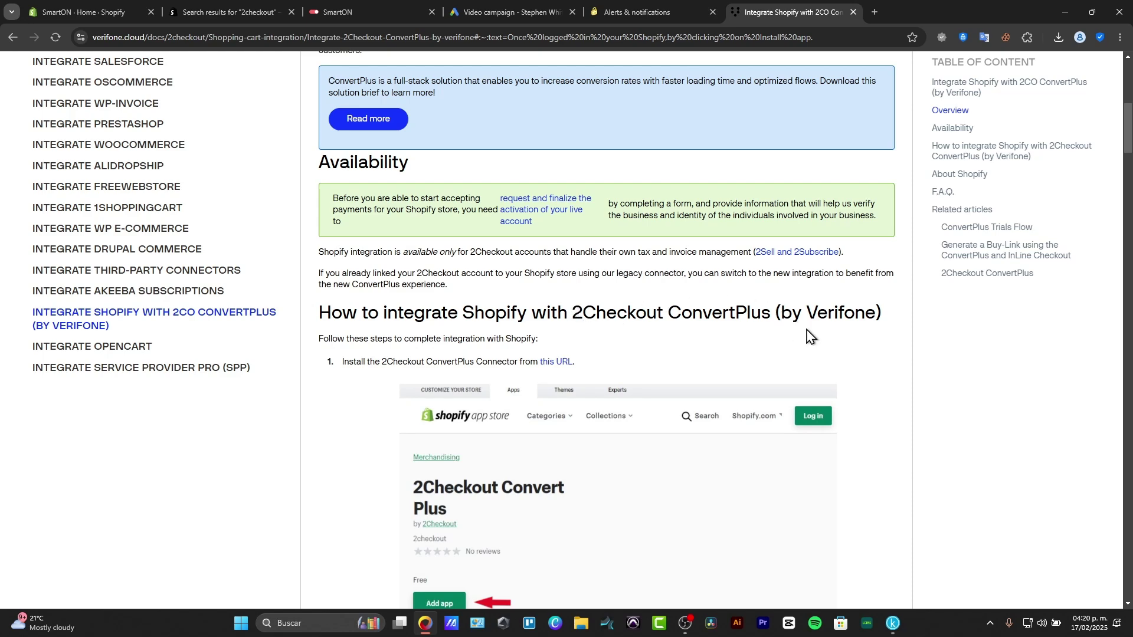
pyautogui.click(549, 362)
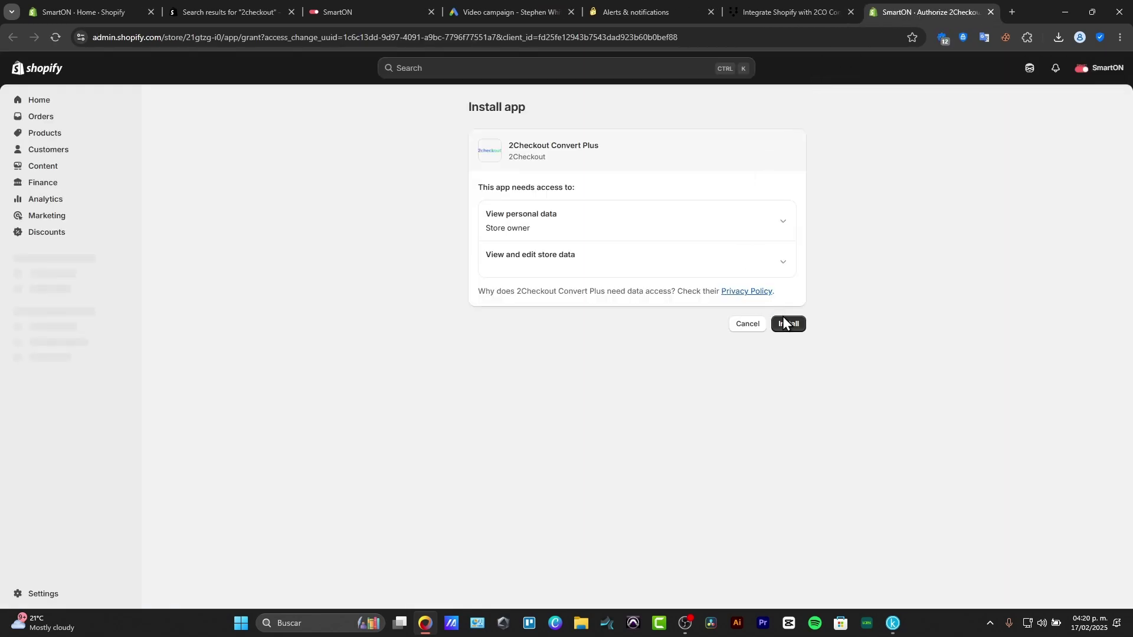
pyautogui.click(790, 323)
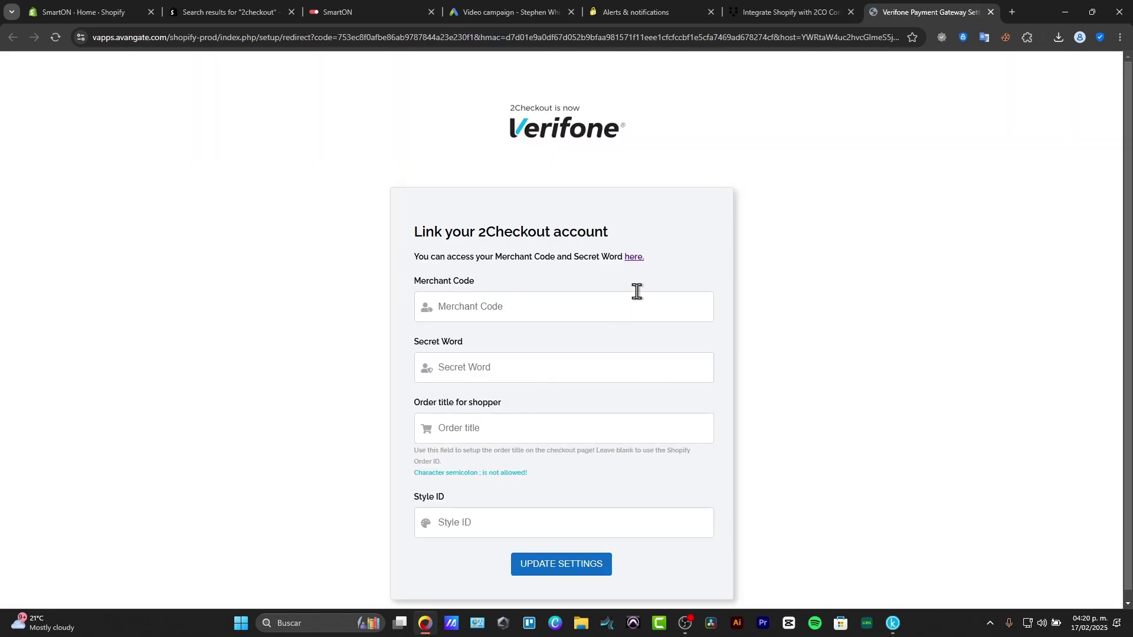
pyautogui.click(569, 308)
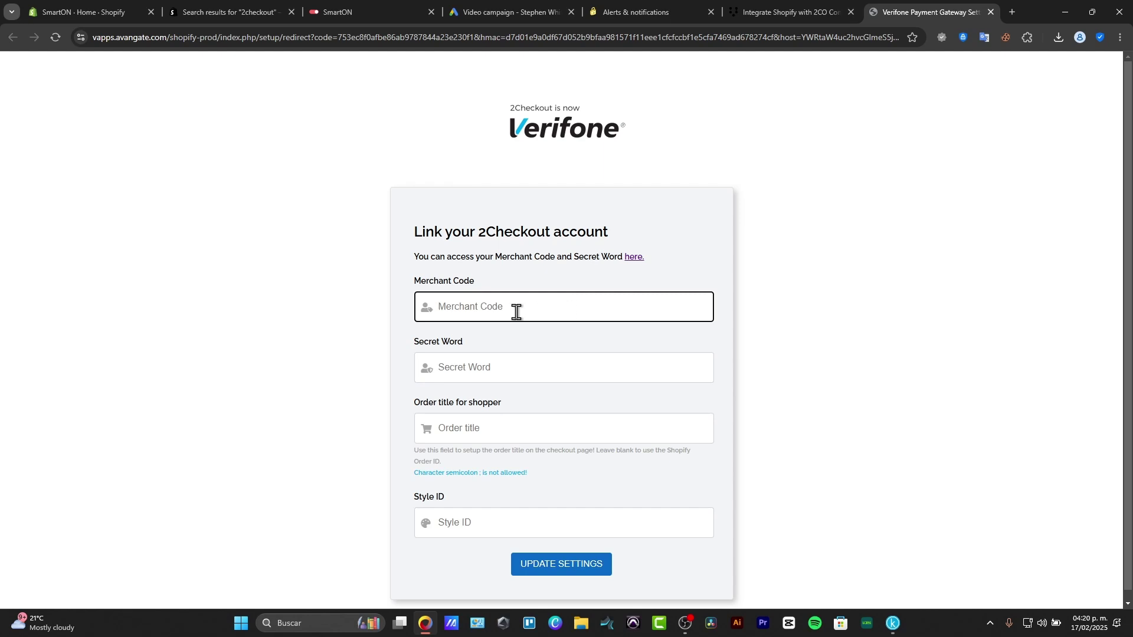
pyautogui.click(555, 374)
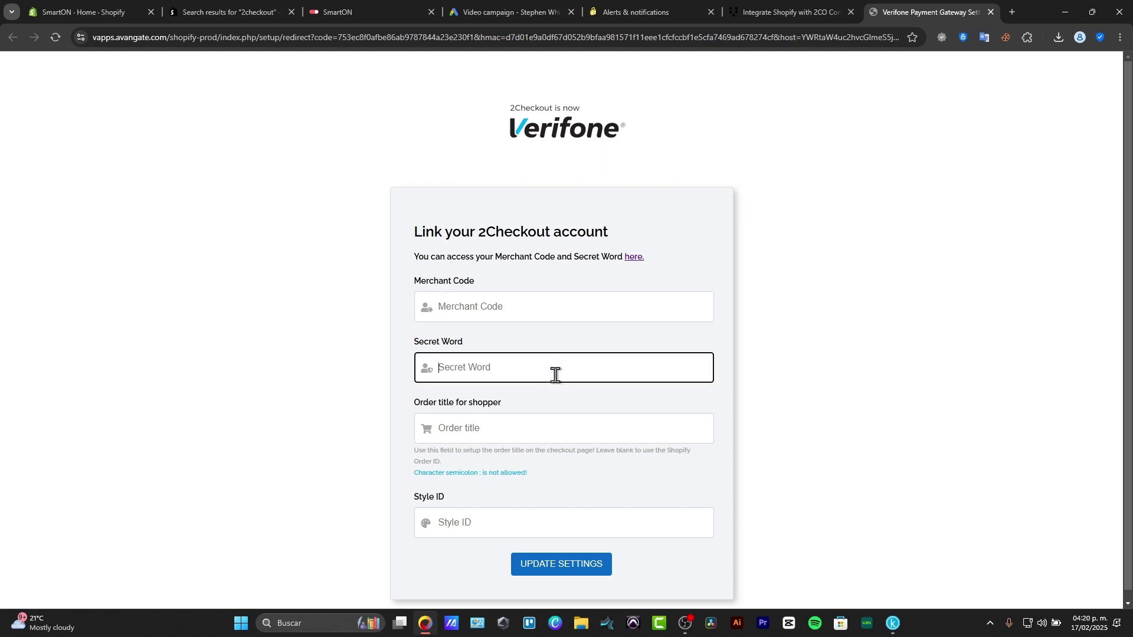
pyautogui.click(553, 419)
pyautogui.scroll(-1, 546, 449)
pyautogui.click(537, 511)
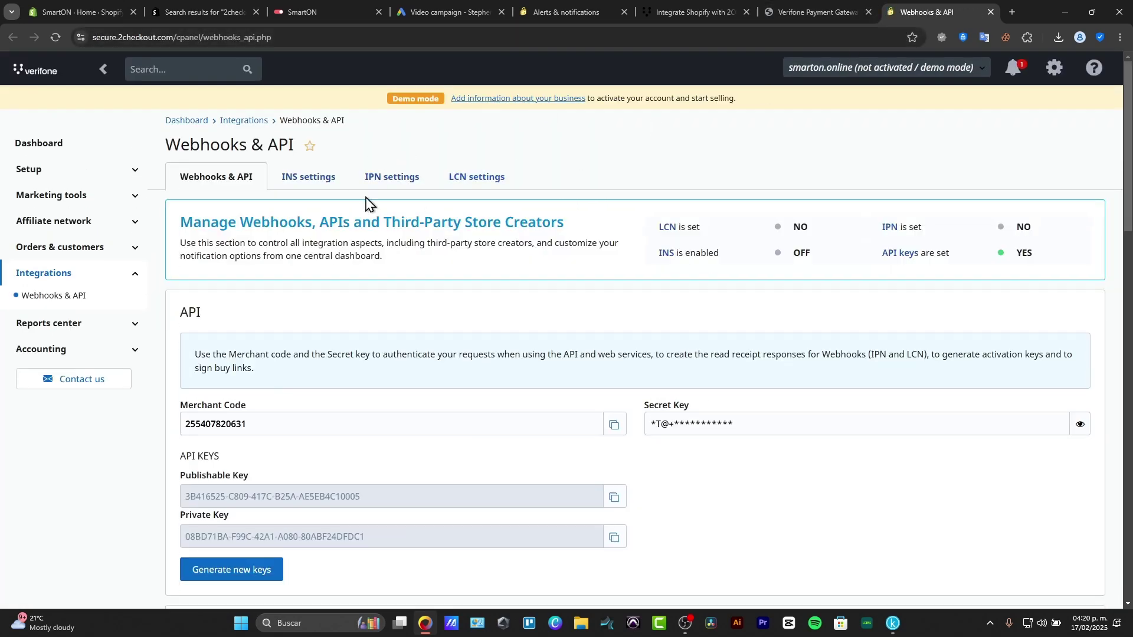
# Step: Scroll to the API section and copy the Merchant Code
pyautogui.scroll(-3, 472, 413)
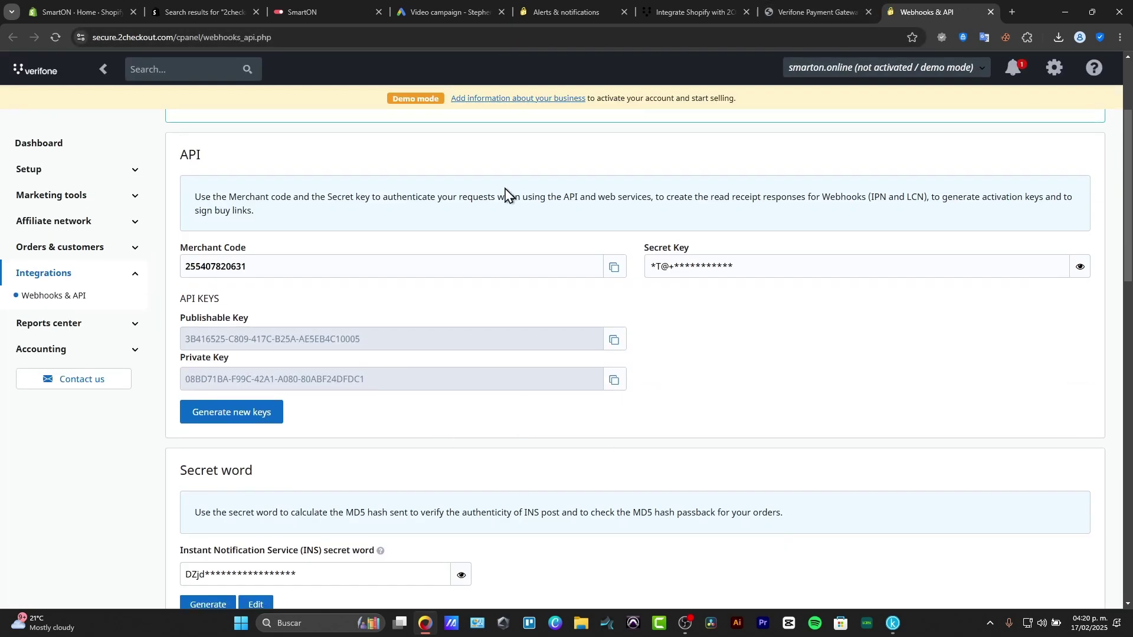
pyautogui.click(613, 271)
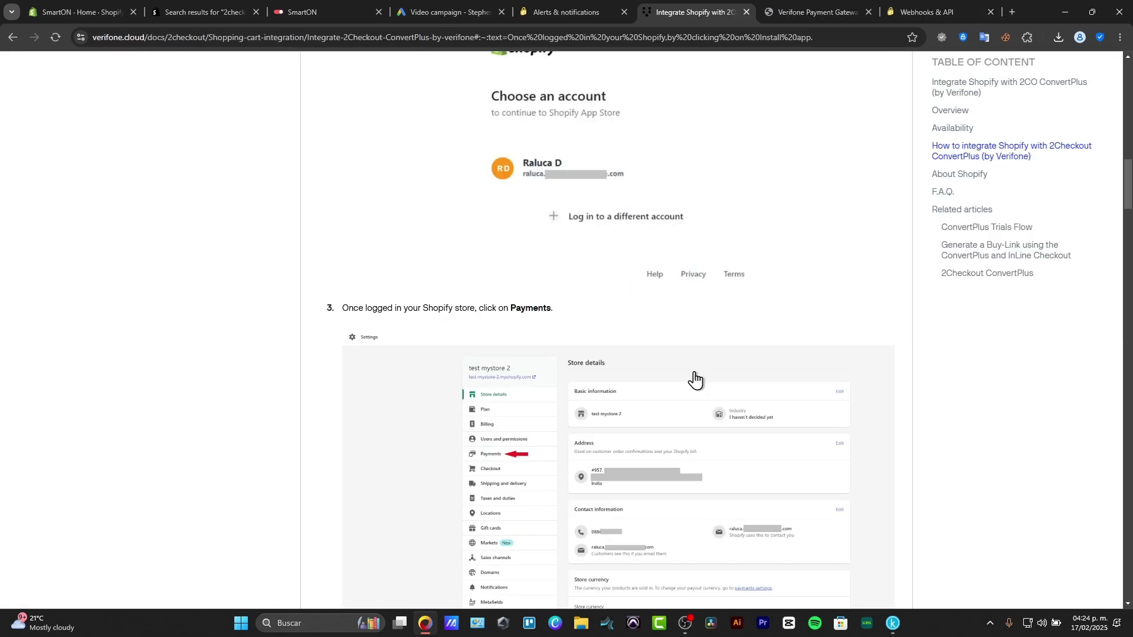
# Step: Read through the ConvertPlus integration doc steps, then go back through the open tabs to the SmartON Shopify admin
pyautogui.scroll(5, 695, 380)
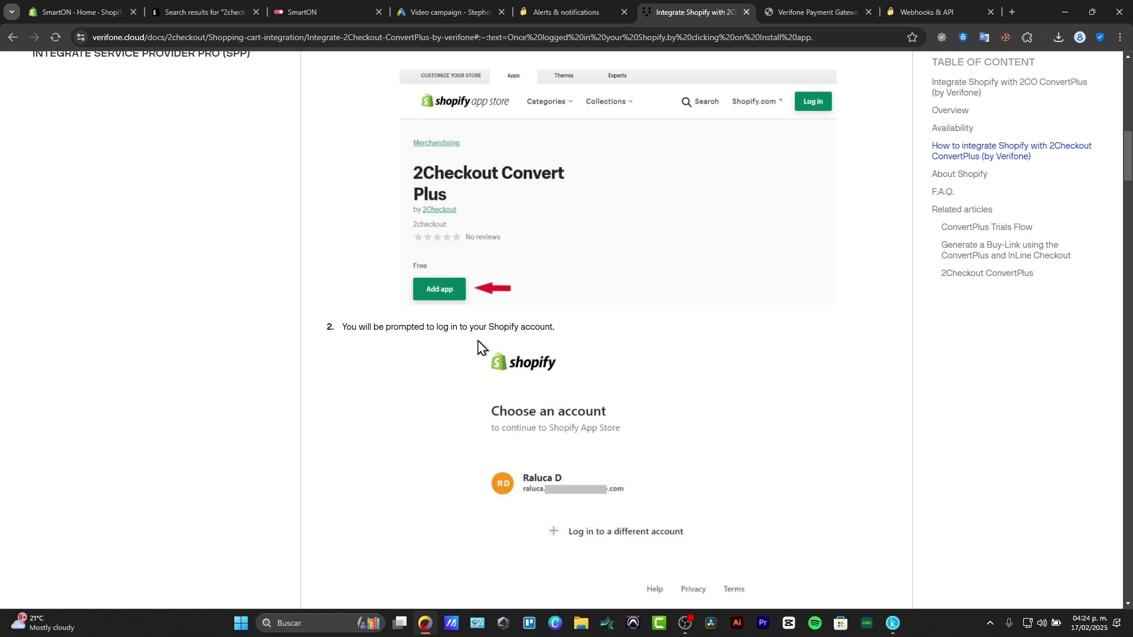
pyautogui.scroll(-3, 698, 428)
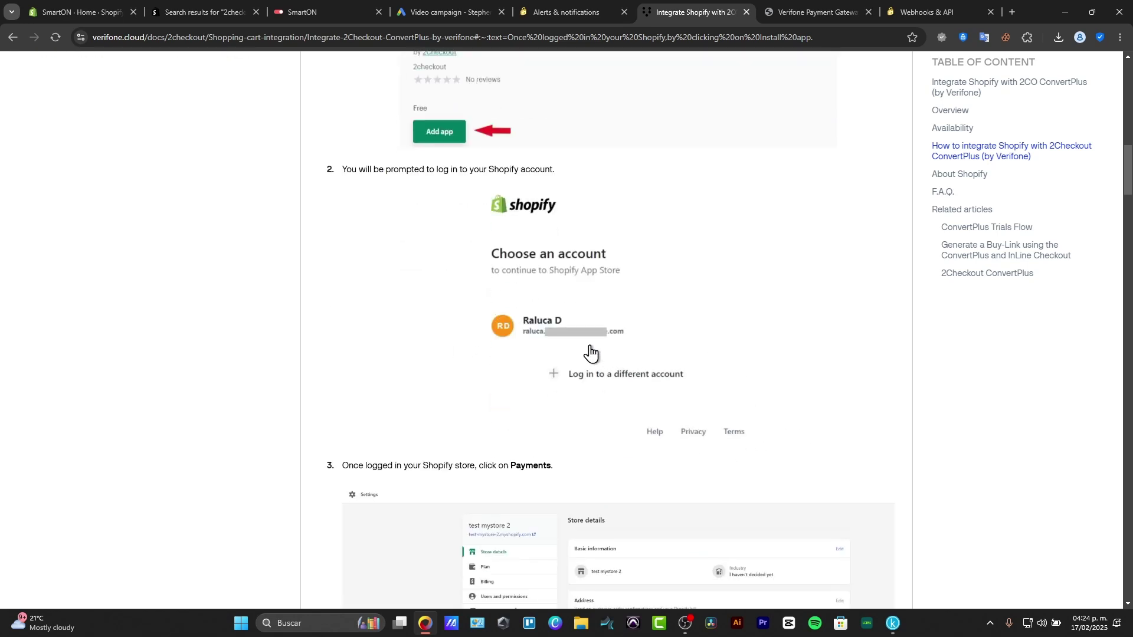
pyautogui.scroll(-3, 644, 371)
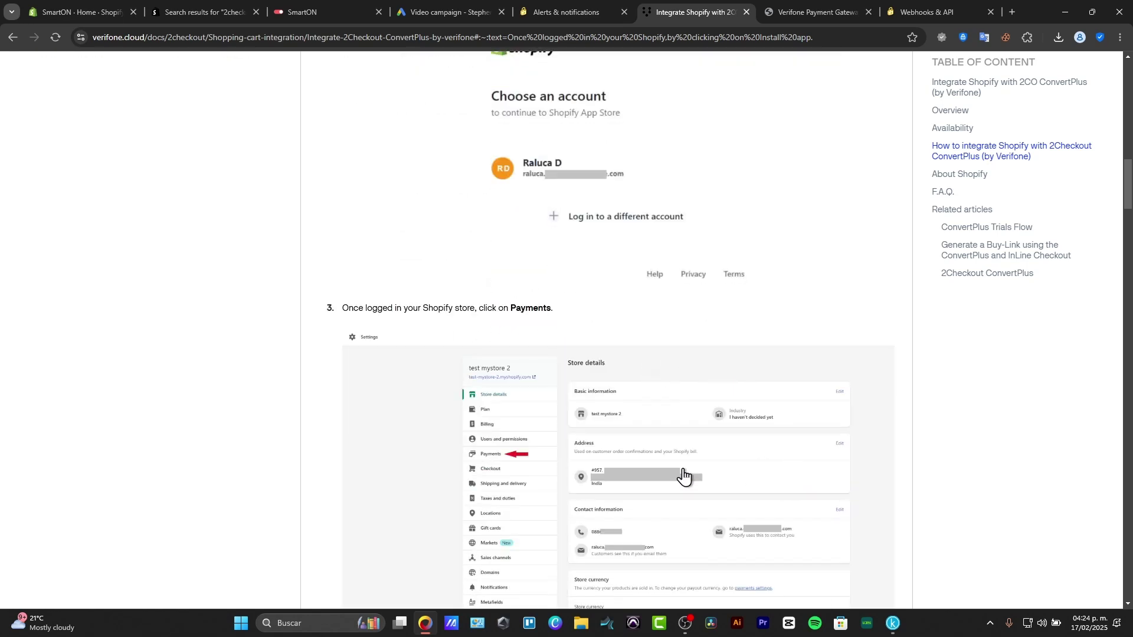
pyautogui.scroll(-6, 625, 470)
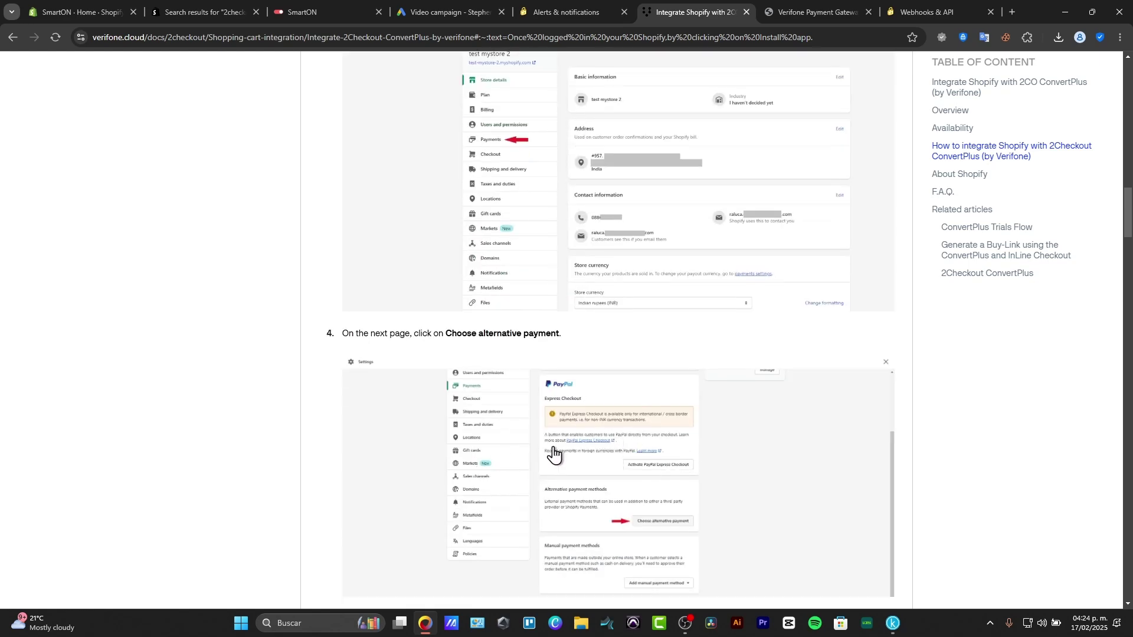
pyautogui.scroll(-3, 558, 419)
pyautogui.scroll(-3, 676, 413)
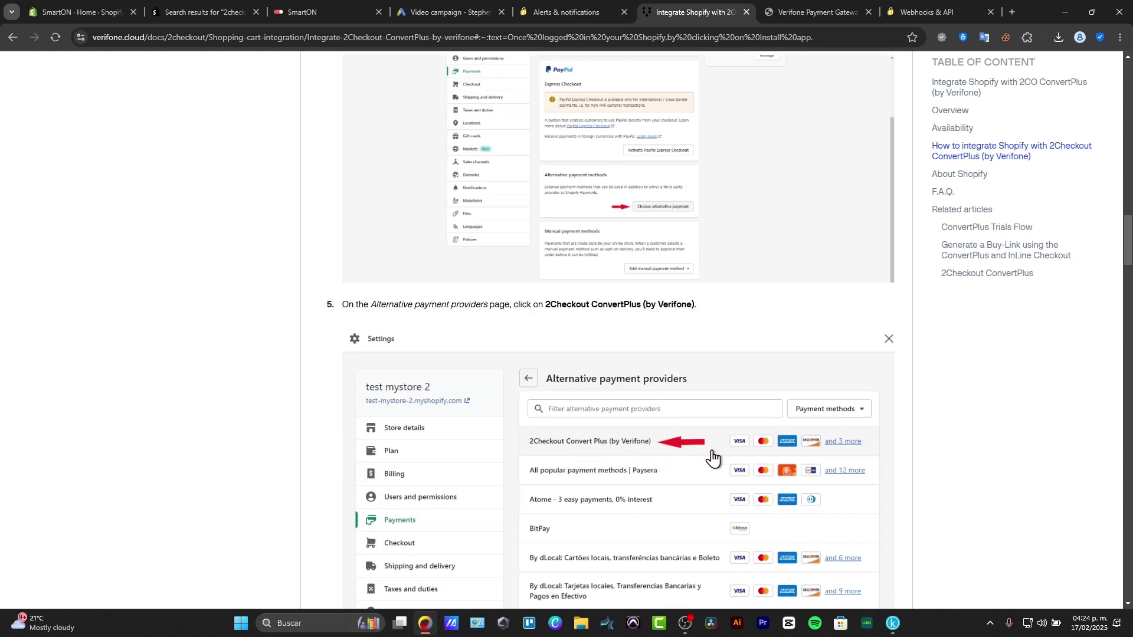
pyautogui.scroll(-9, 734, 460)
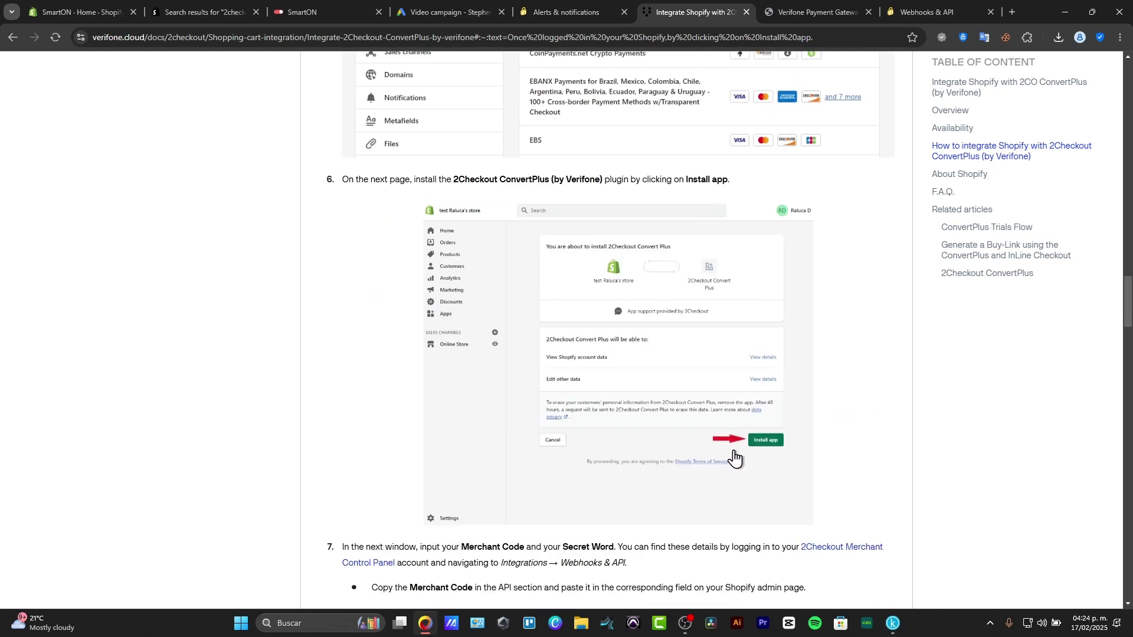
pyautogui.scroll(-9, 734, 455)
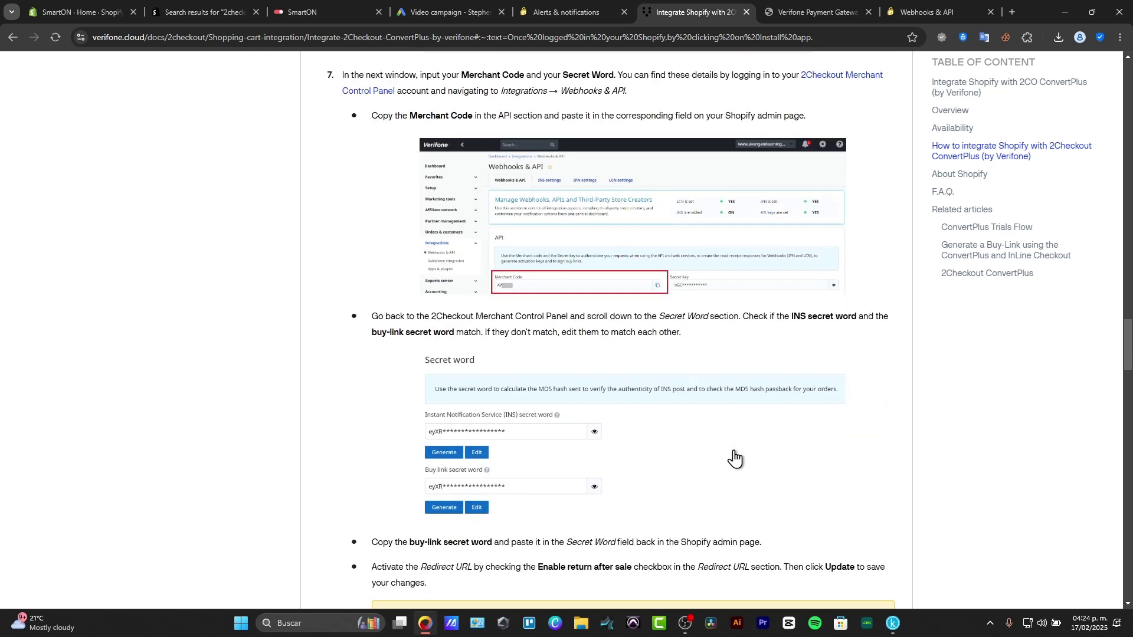
pyautogui.scroll(20, 734, 454)
pyautogui.scroll(17, 734, 459)
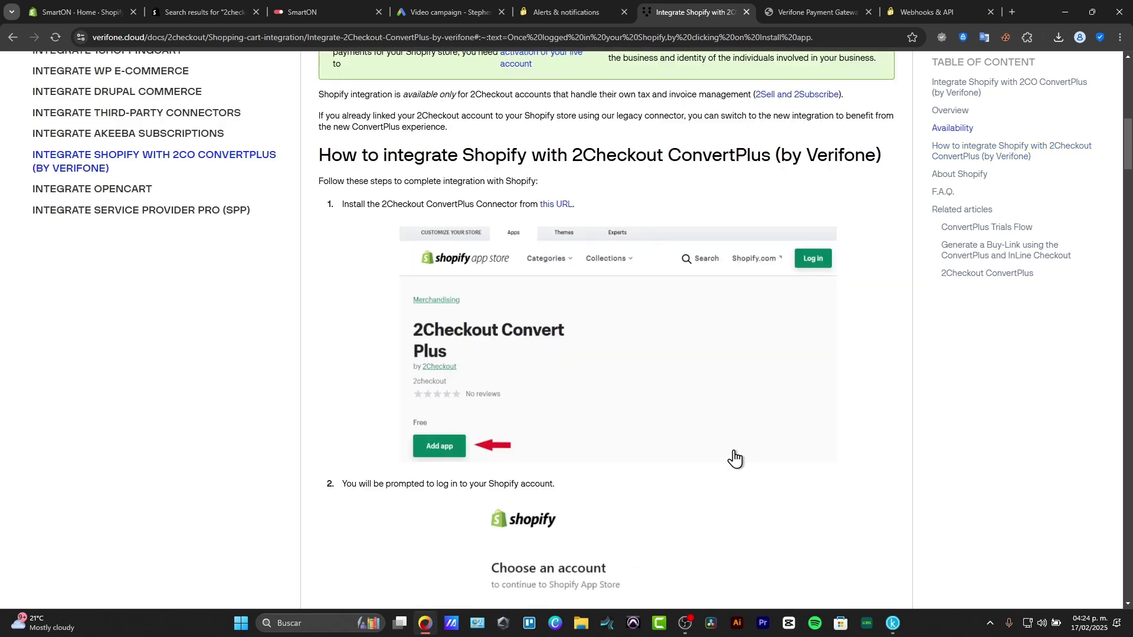
pyautogui.scroll(-3, 733, 410)
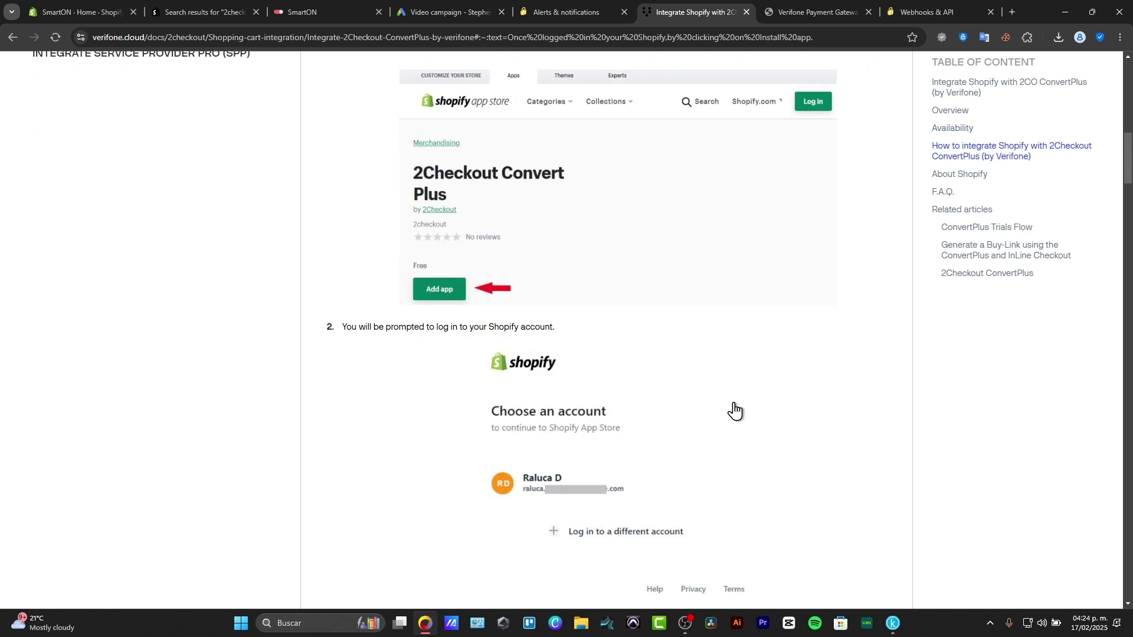
pyautogui.click(809, 21)
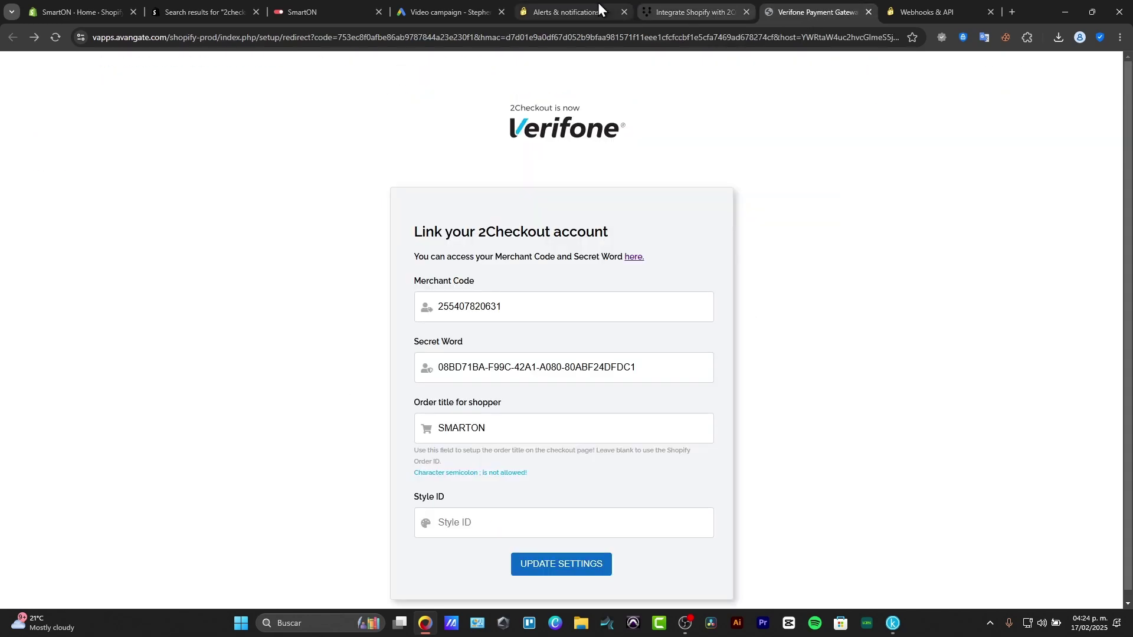
pyautogui.click(556, 3)
# Step: From the SmartON admin's Payments settings, start replacing Stripe with another card provider
pyautogui.click(68, 10)
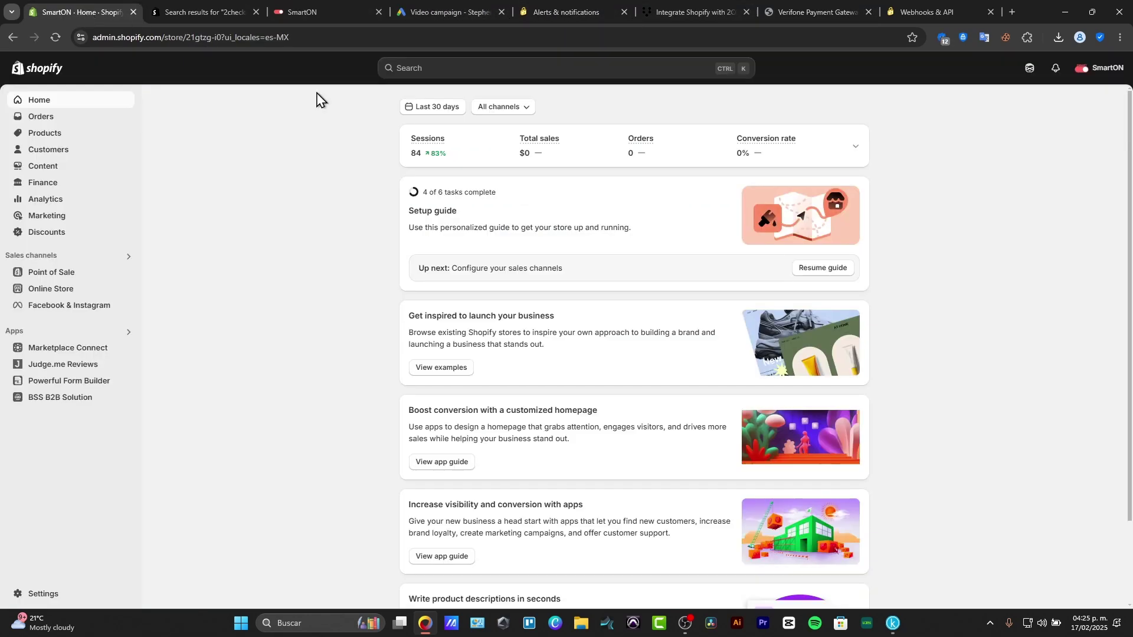
pyautogui.click(40, 594)
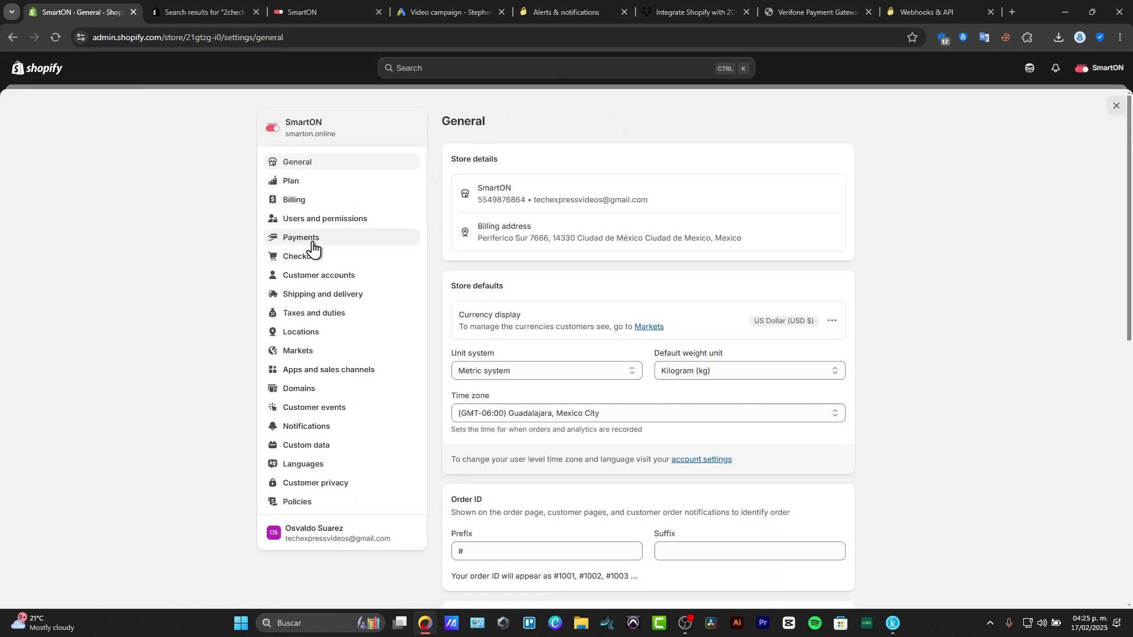
pyautogui.click(313, 243)
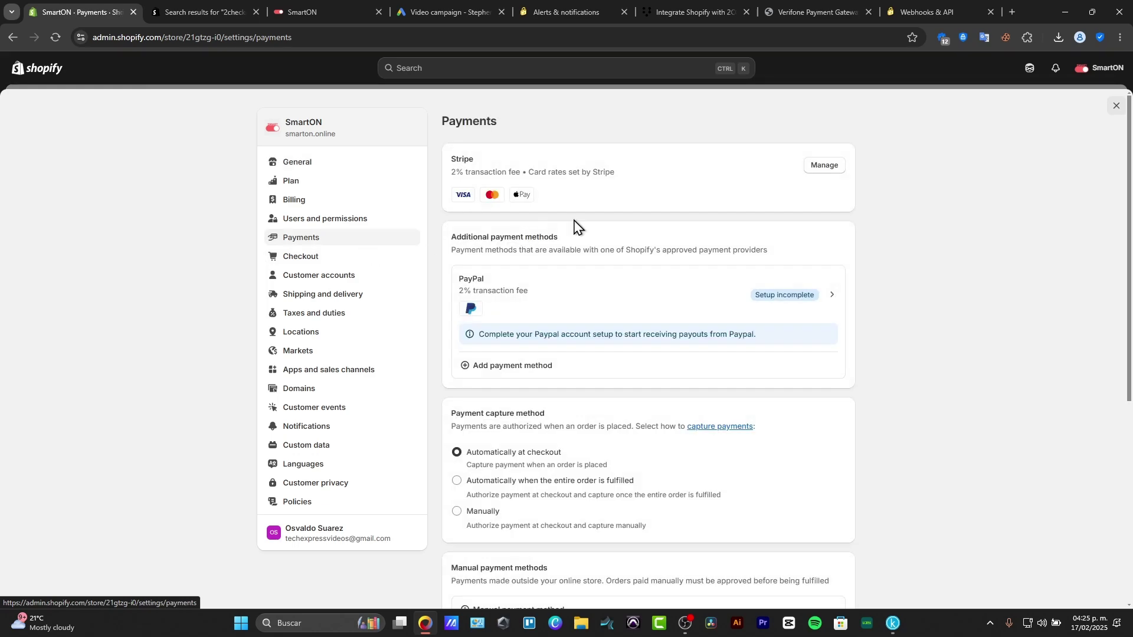
pyautogui.click(824, 167)
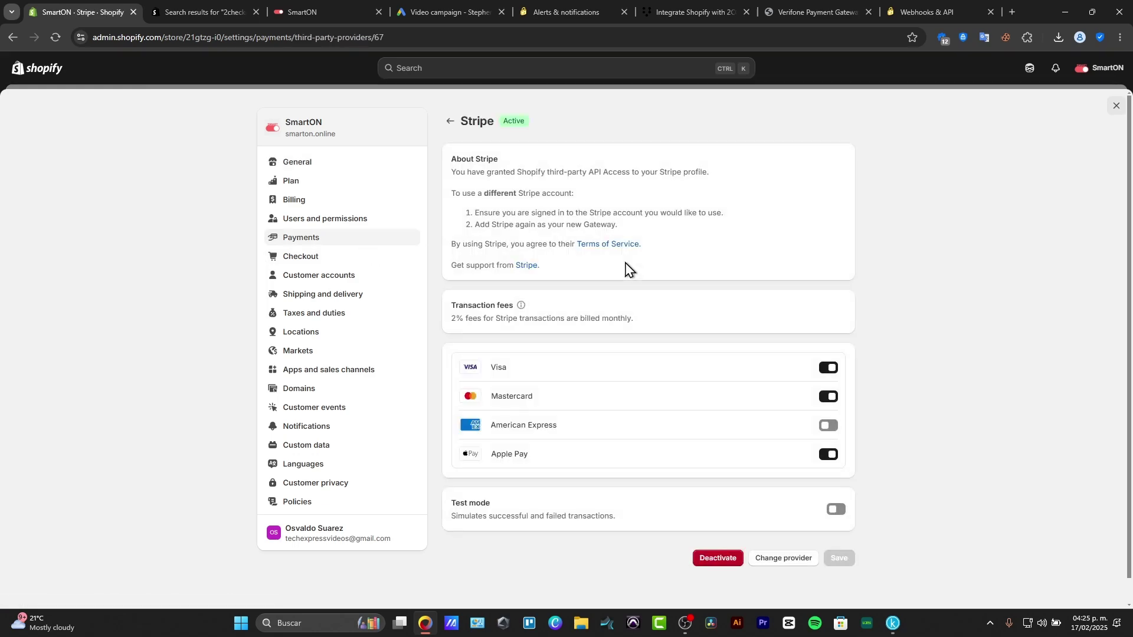
pyautogui.click(778, 559)
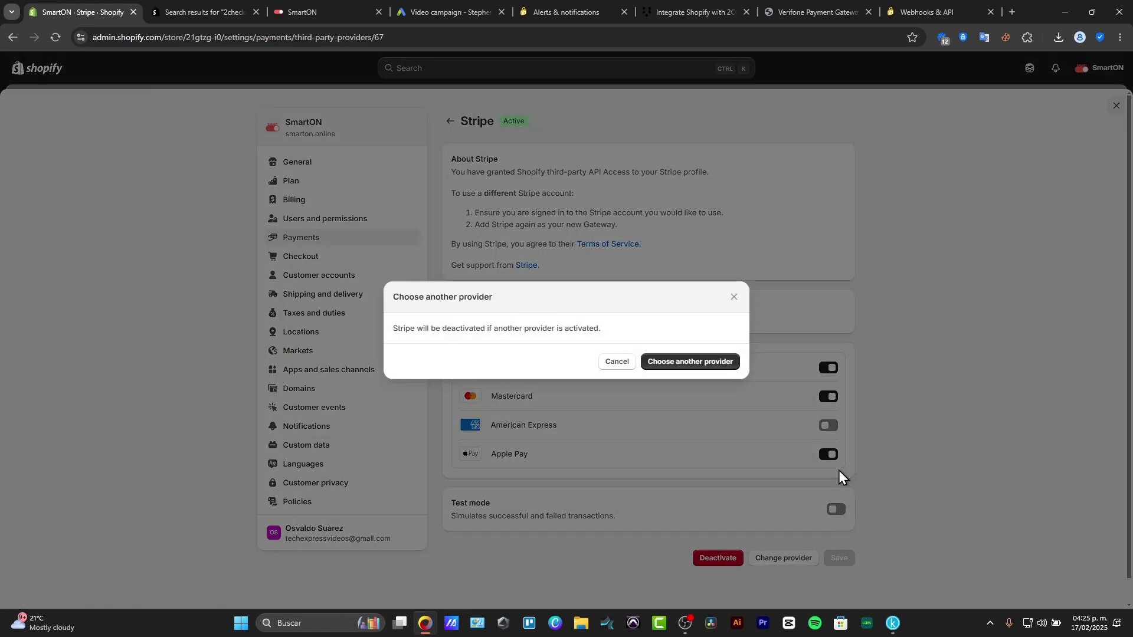
pyautogui.click(707, 363)
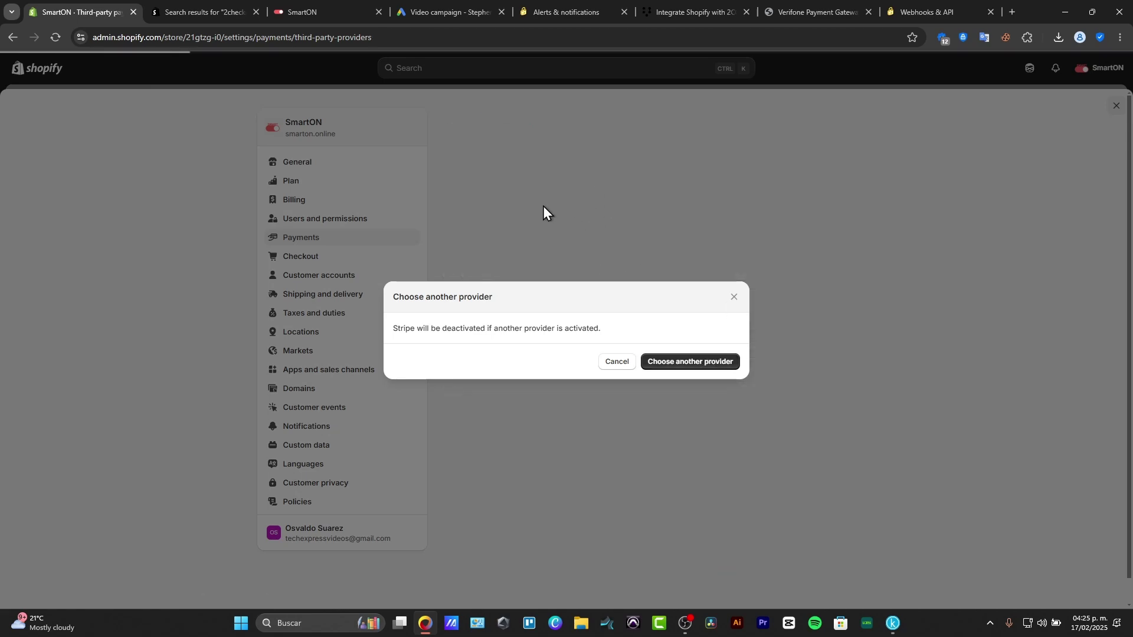
# Step: Filter the third-party providers for '2C', find none, and return to the 2Checkout link form
pyautogui.scroll(-6, 608, 248)
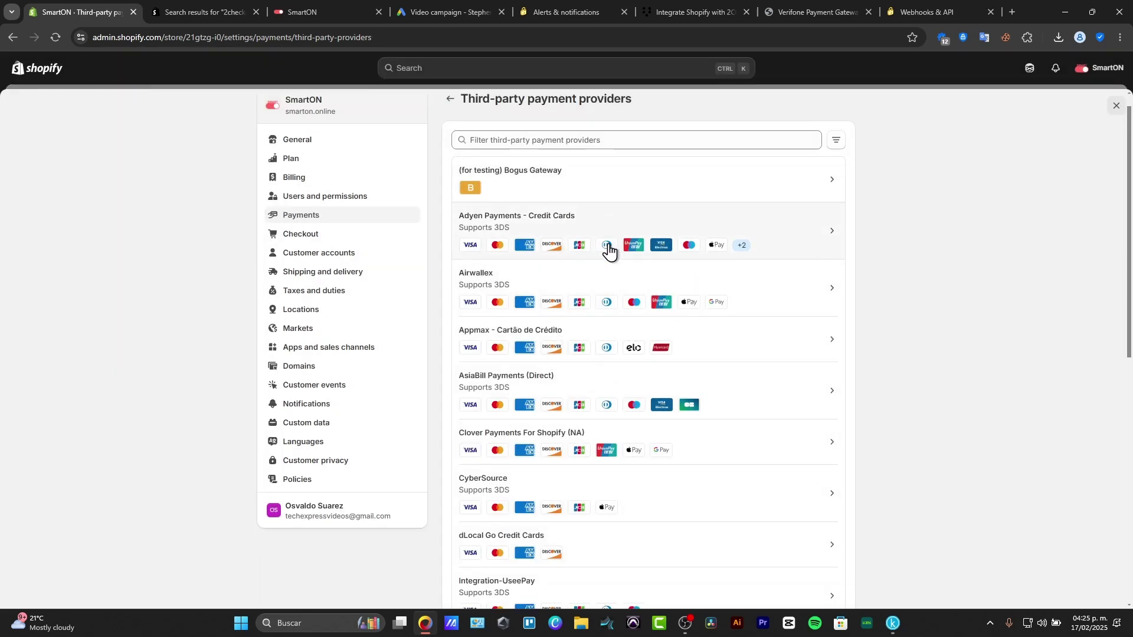
pyautogui.scroll(4, 607, 250)
pyautogui.scroll(-1, 609, 264)
pyautogui.scroll(3, 609, 264)
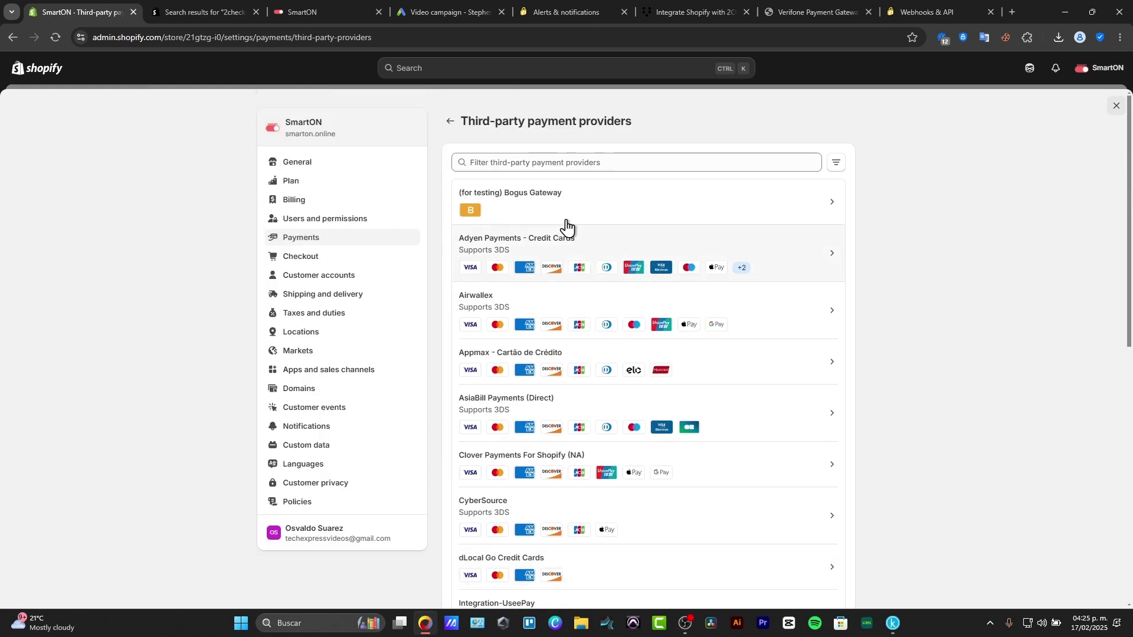
pyautogui.click(577, 166)
pyautogui.write('2C')
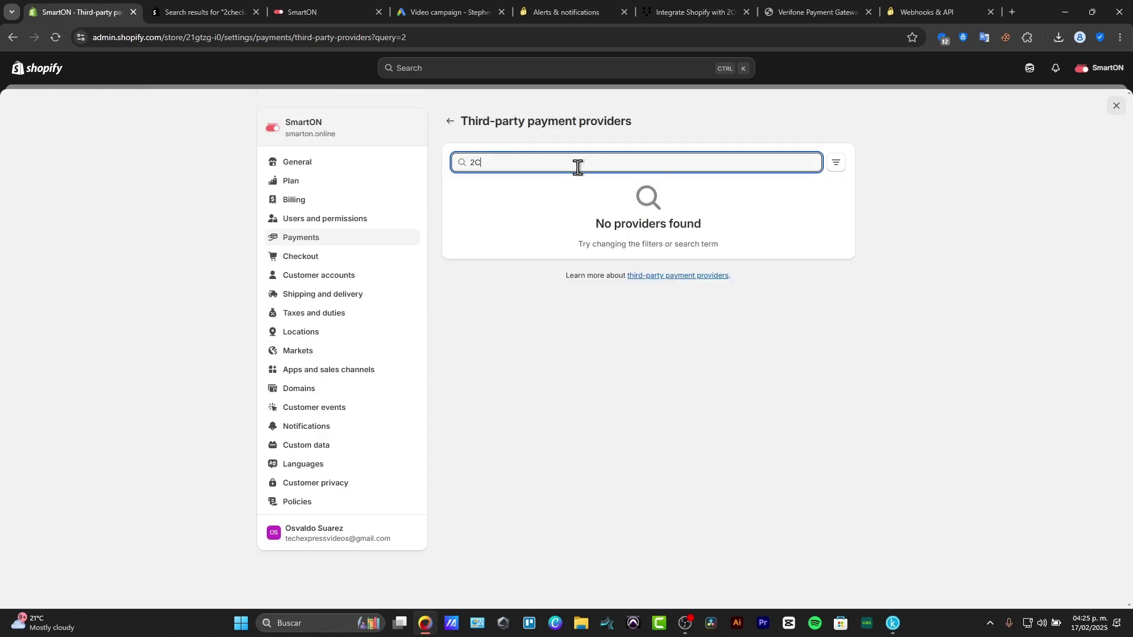
pyautogui.doubleClick(660, 162)
pyautogui.click(812, 8)
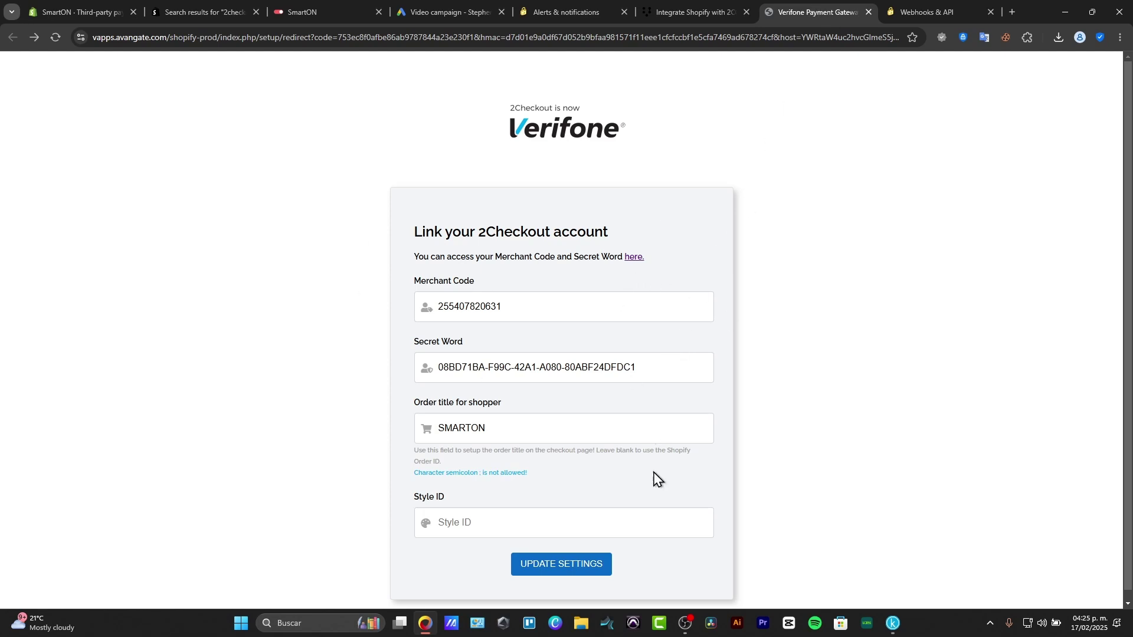
# Step: Check 2Checkout's alerts from Webhooks & API, then highlight the demo-mode account activation notice
pyautogui.hotkey('ctrl', 'Tab')
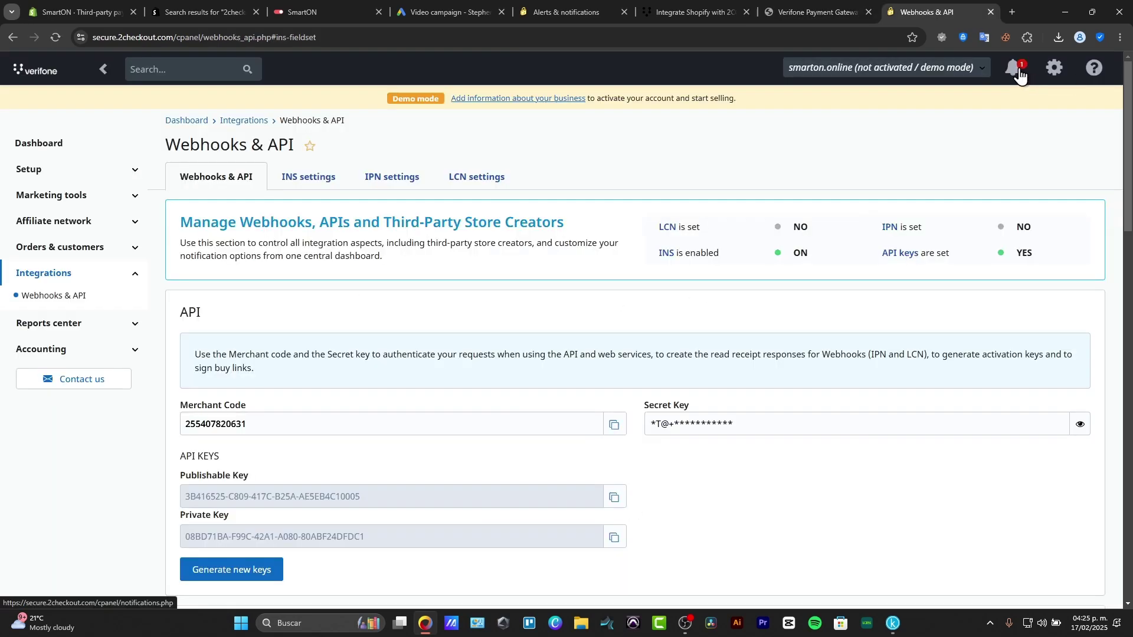
pyautogui.click(1015, 70)
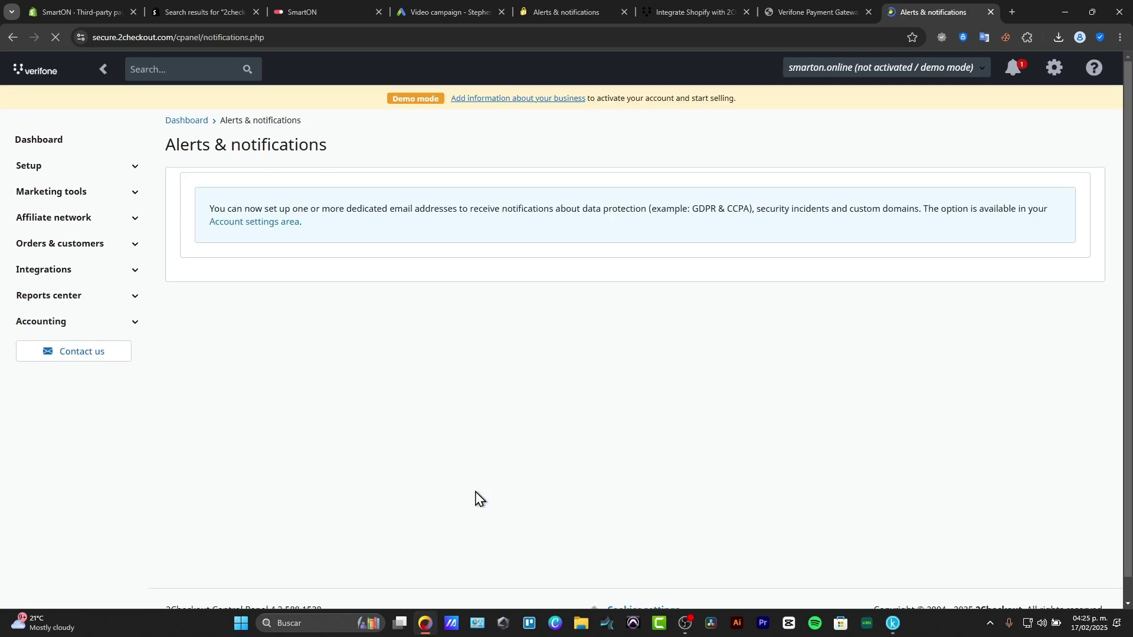
pyautogui.click(12, 39)
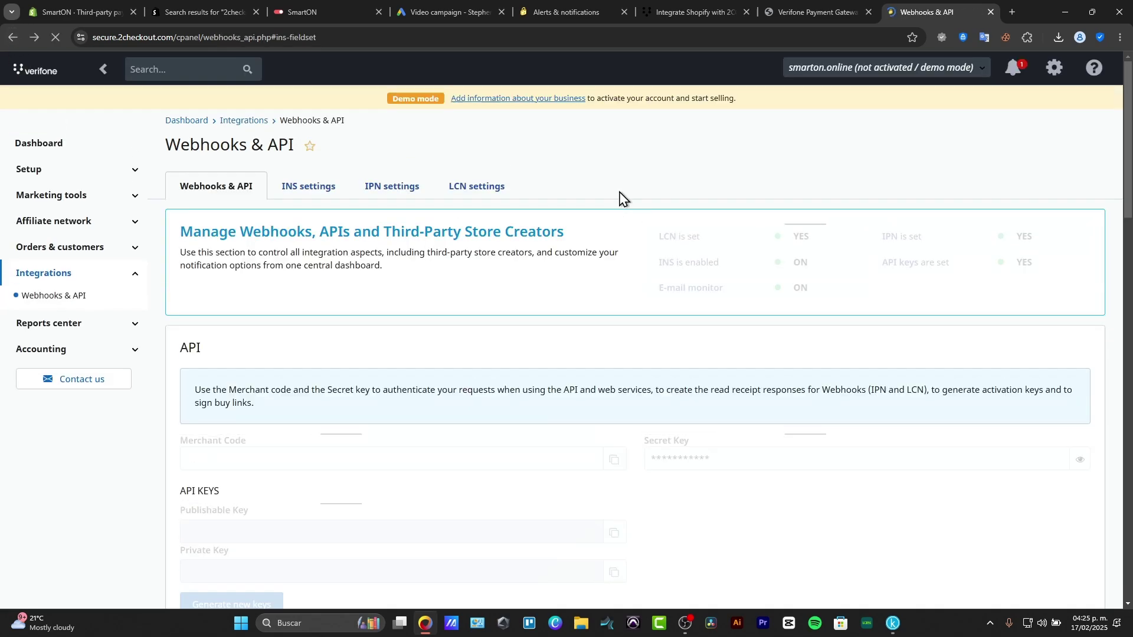
pyautogui.scroll(-3, 493, 402)
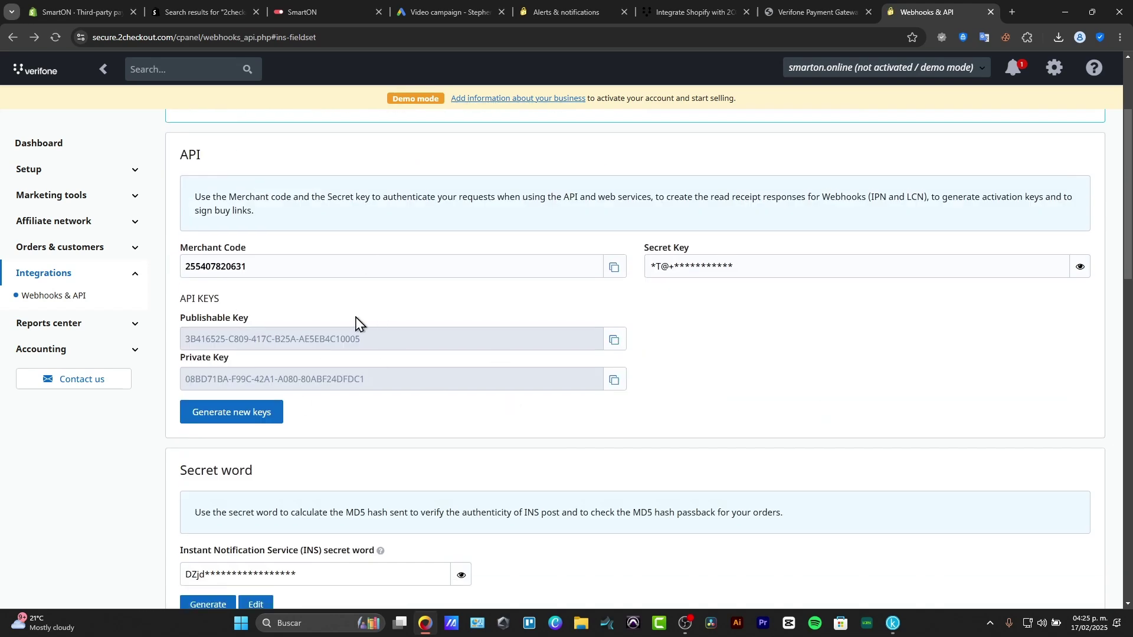
pyautogui.scroll(3, 950, 362)
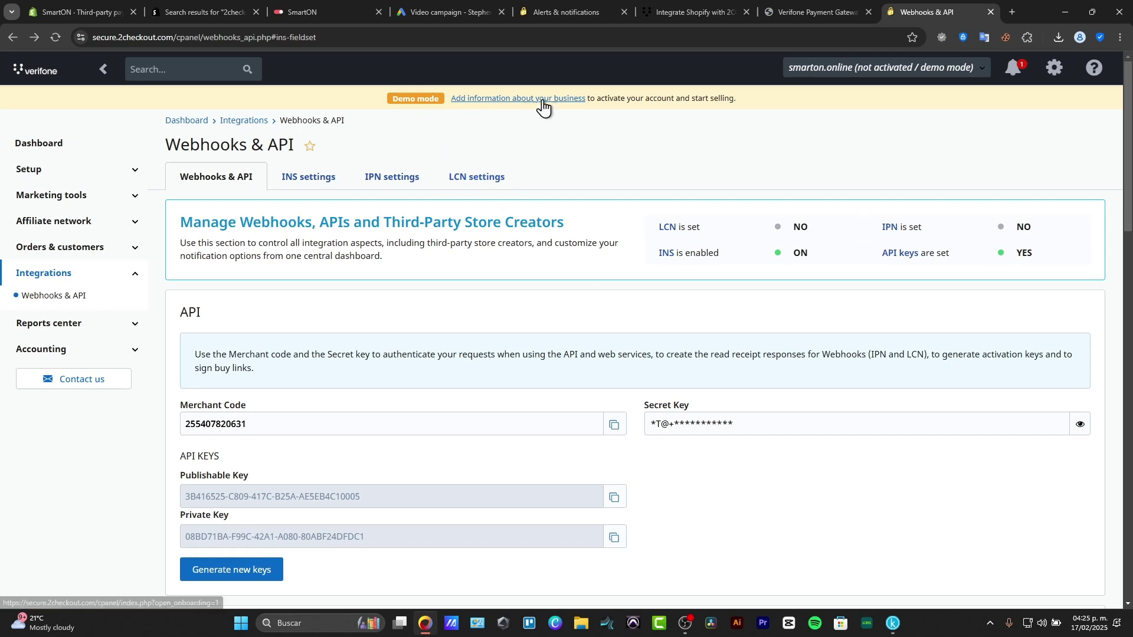
pyautogui.moveTo(597, 99); pyautogui.dragTo(800, 109)
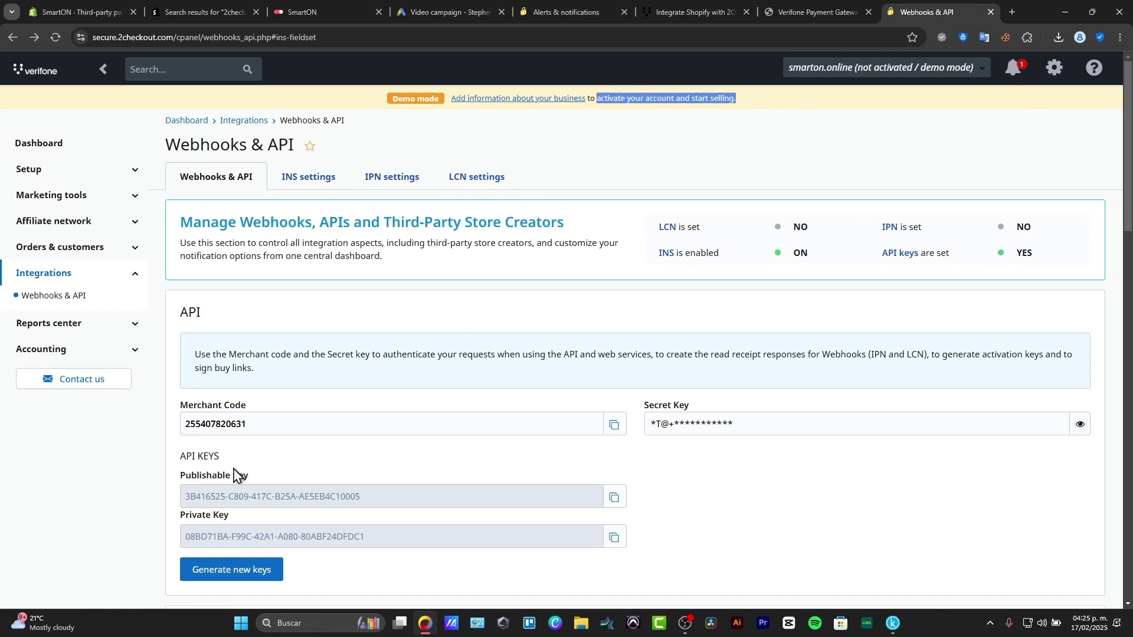
# Step: Submit the 2Checkout account link settings and highlight the resulting 'Invalid settings' error
pyautogui.click(837, 7)
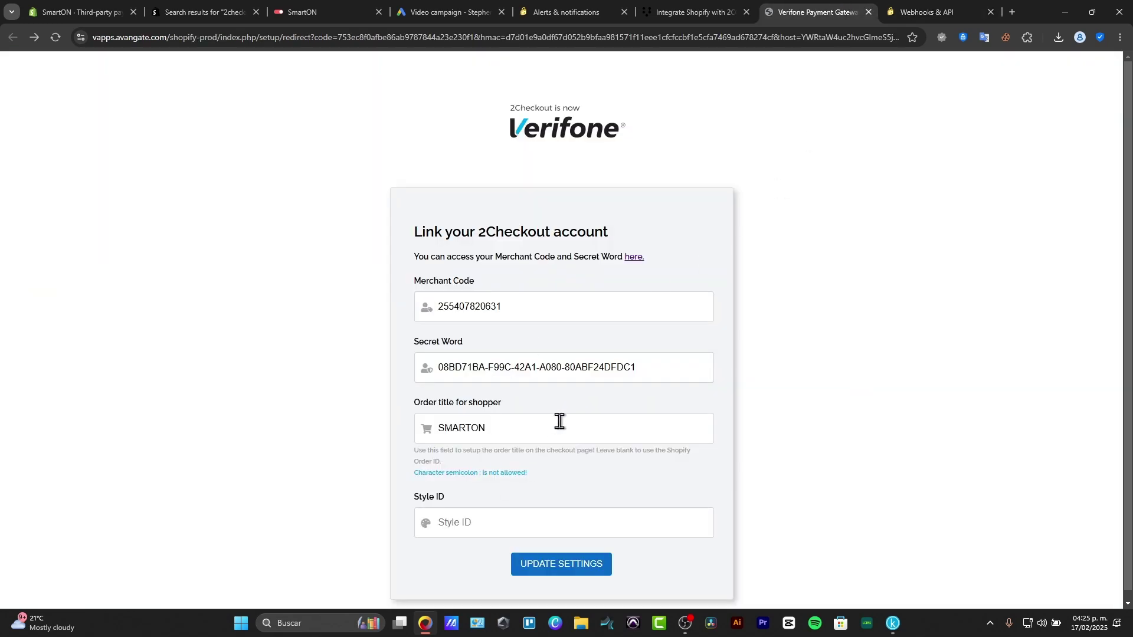
pyautogui.click(642, 367)
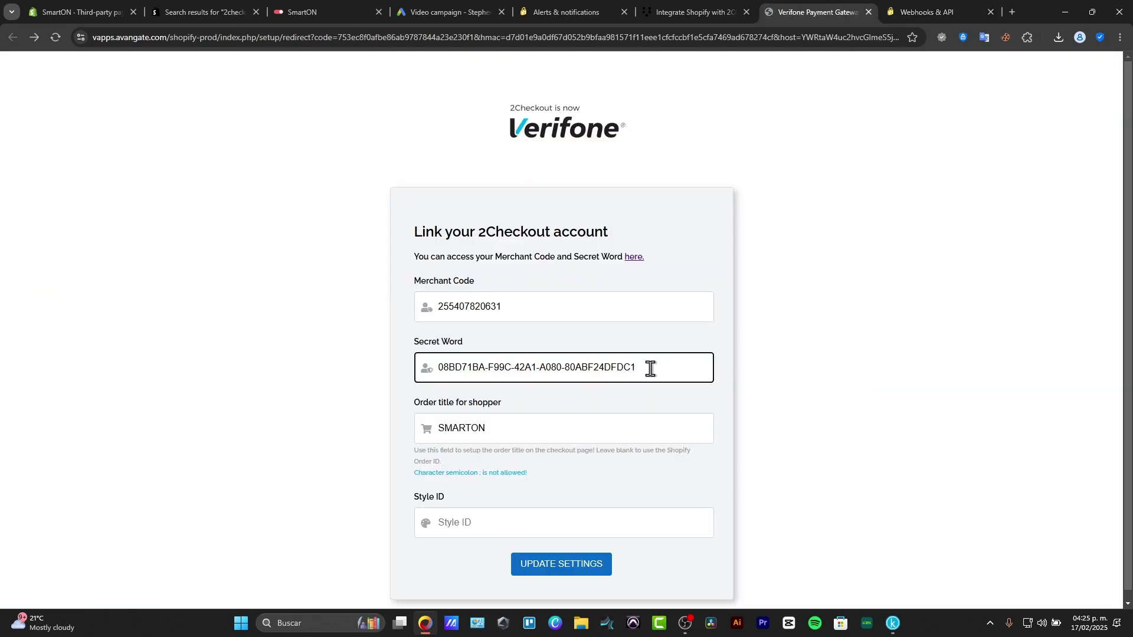
pyautogui.click(576, 571)
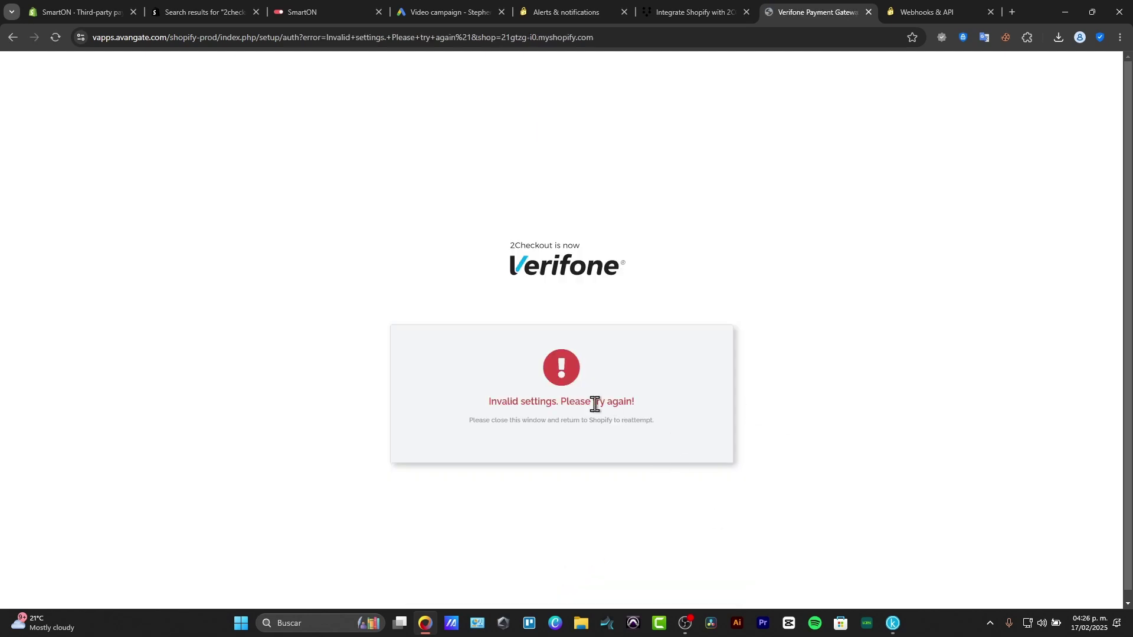
pyautogui.moveTo(483, 401); pyautogui.dragTo(681, 399)
pyautogui.click(680, 399)
# Step: Close the integration docs, Webhooks & API, alerts and Verifone error pages
pyautogui.click(690, 13)
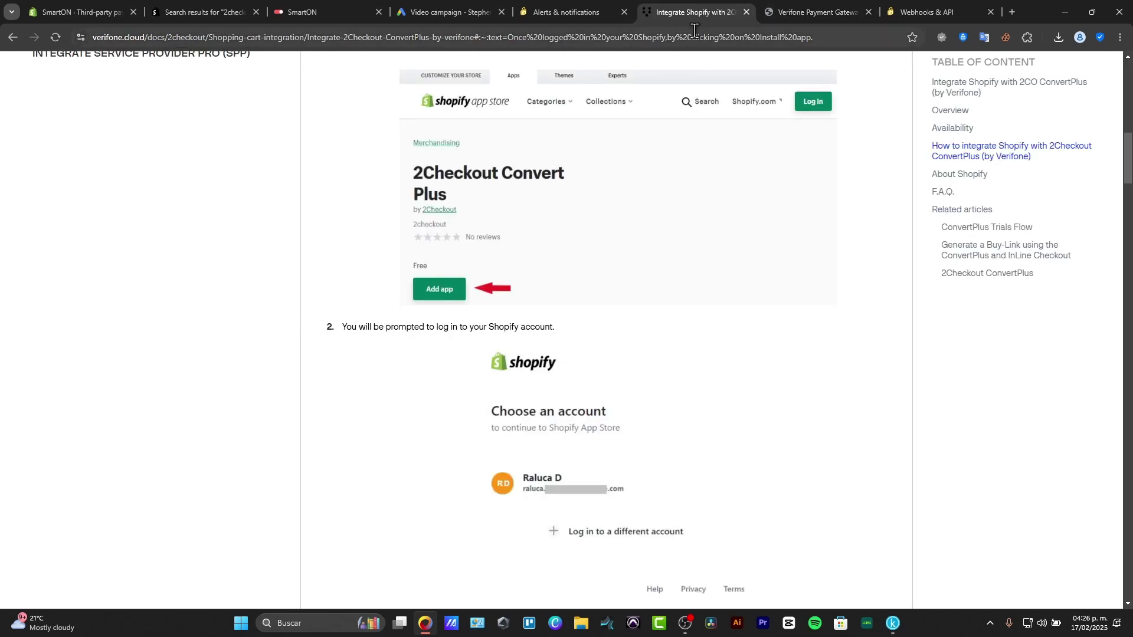
pyautogui.click(747, 12)
pyautogui.click(826, 7)
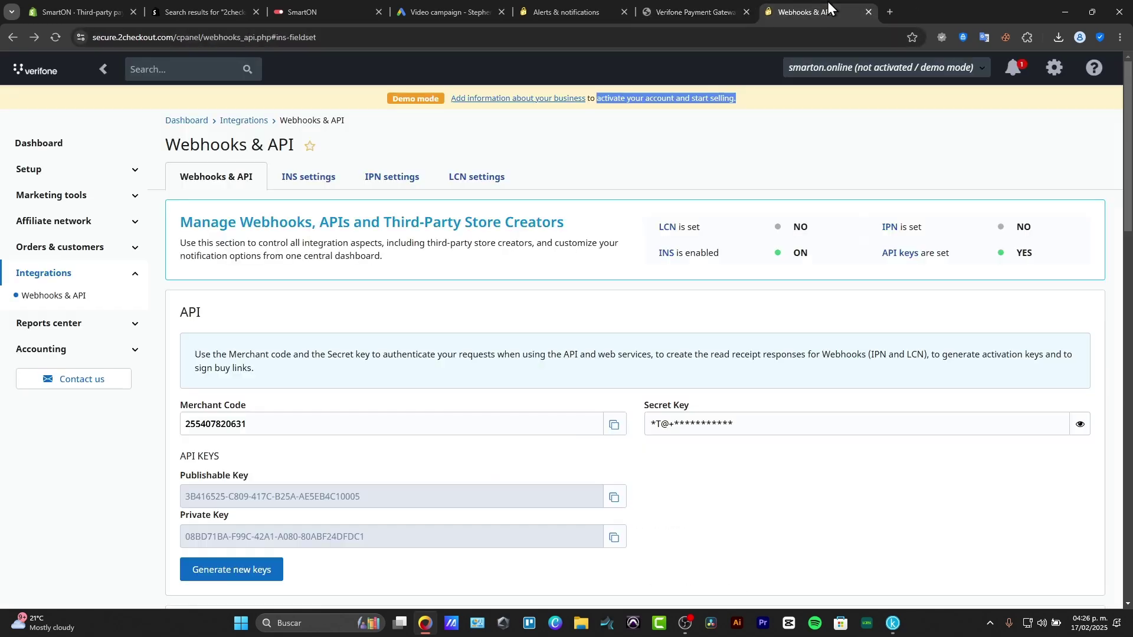
pyautogui.click(869, 12)
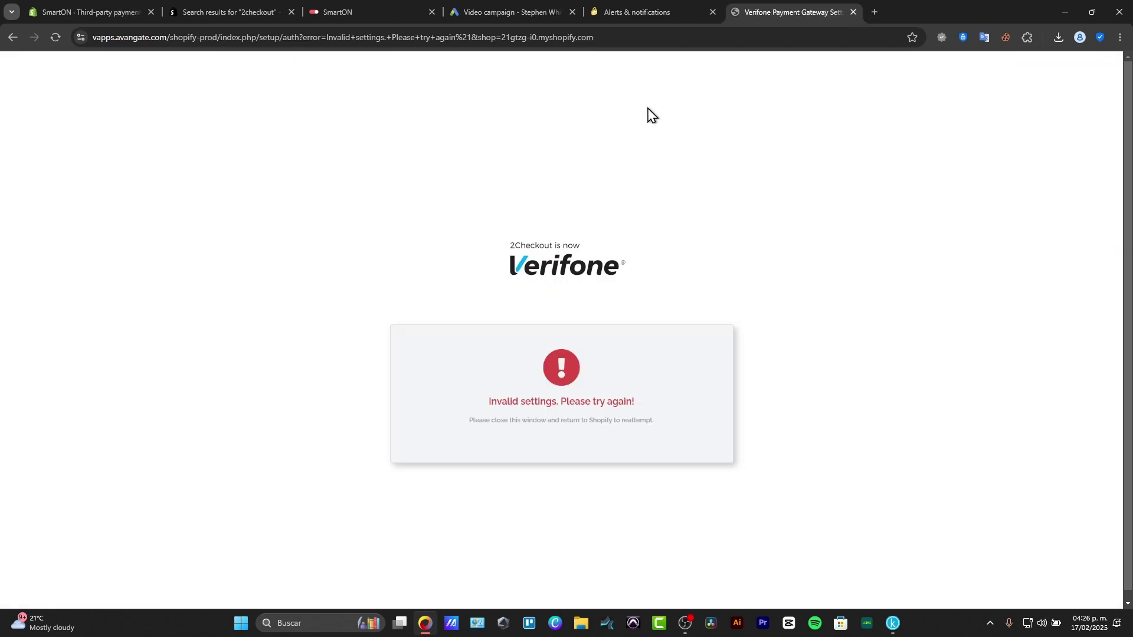
pyautogui.click(713, 12)
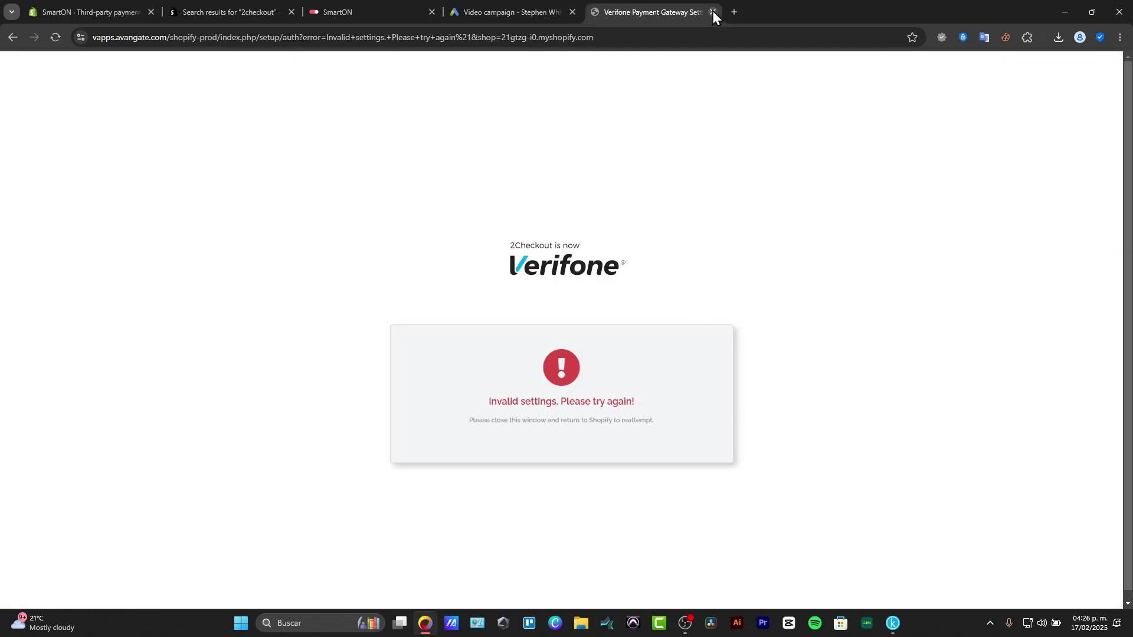
pyautogui.click(713, 11)
pyautogui.click(271, 7)
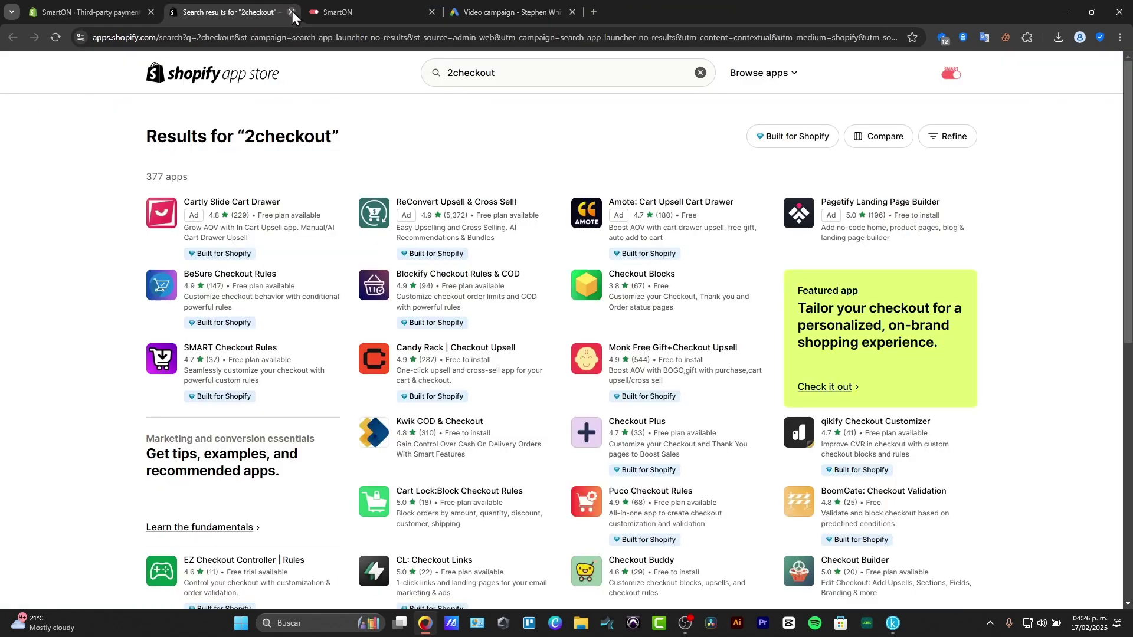
# Step: Close the extra tabs and restart choosing another provider in place of Stripe
pyautogui.click(292, 10)
pyautogui.click(291, 11)
pyautogui.click(83, 2)
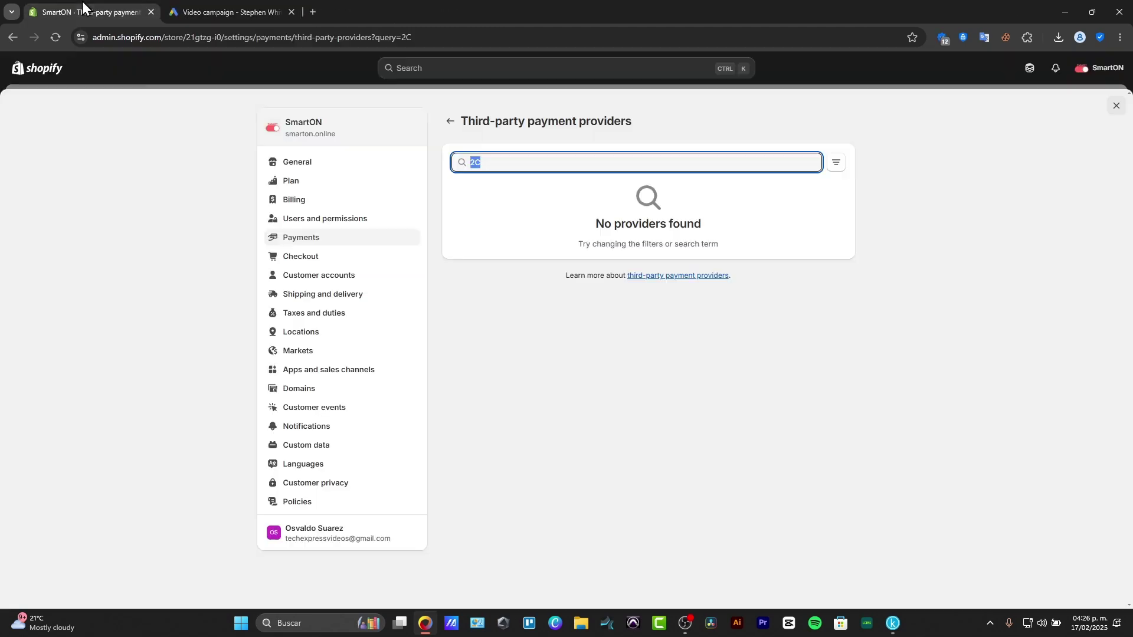
pyautogui.click(339, 239)
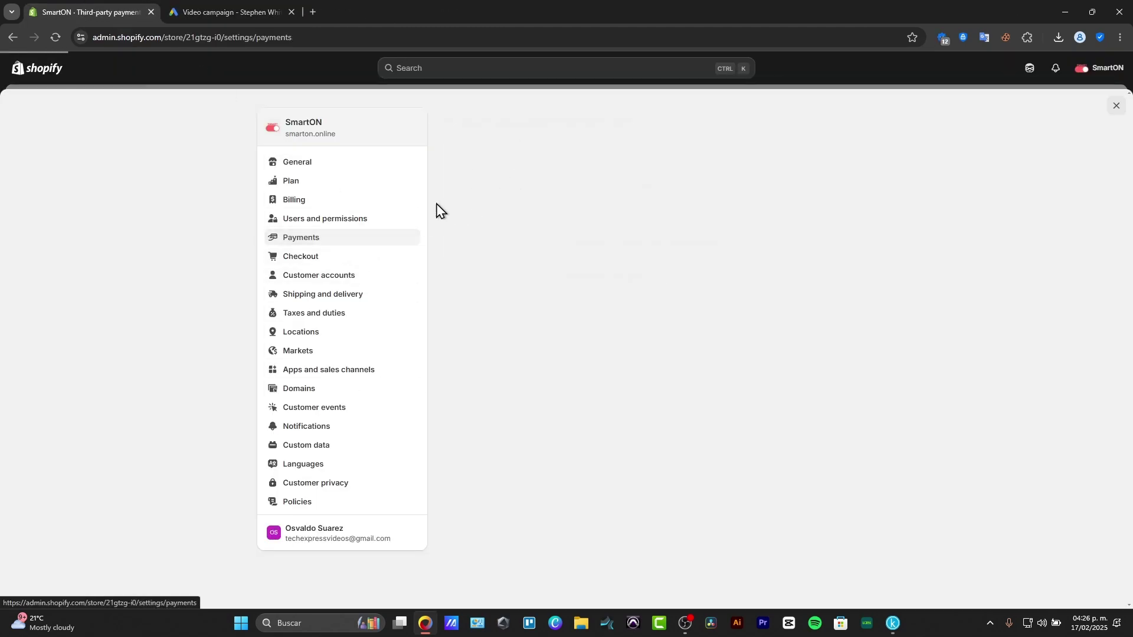
pyautogui.click(823, 166)
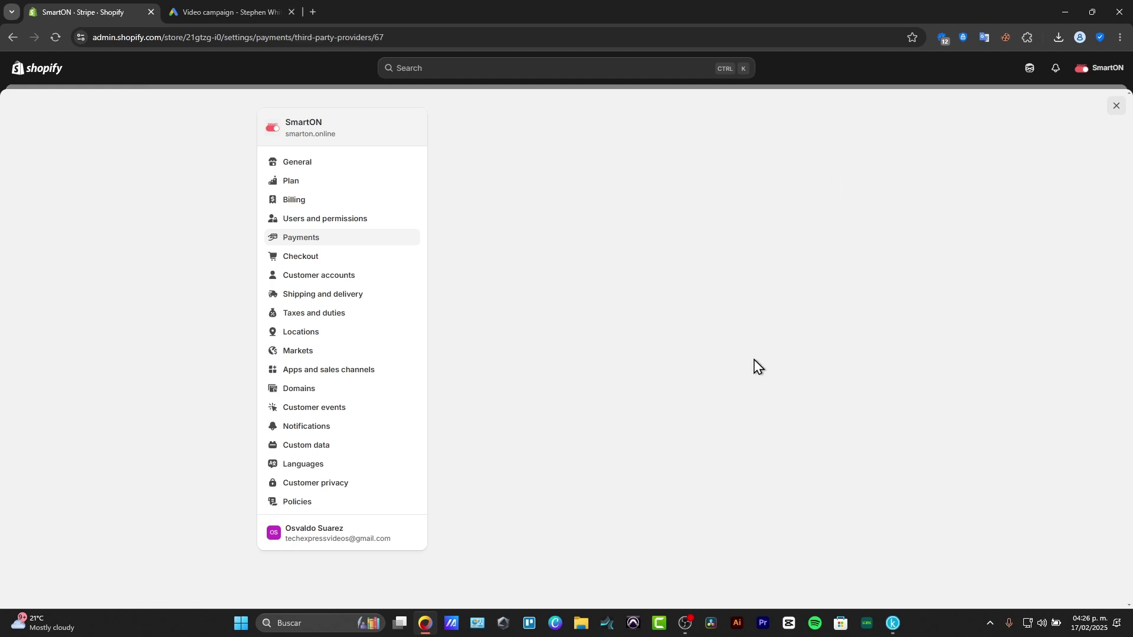
pyautogui.click(784, 558)
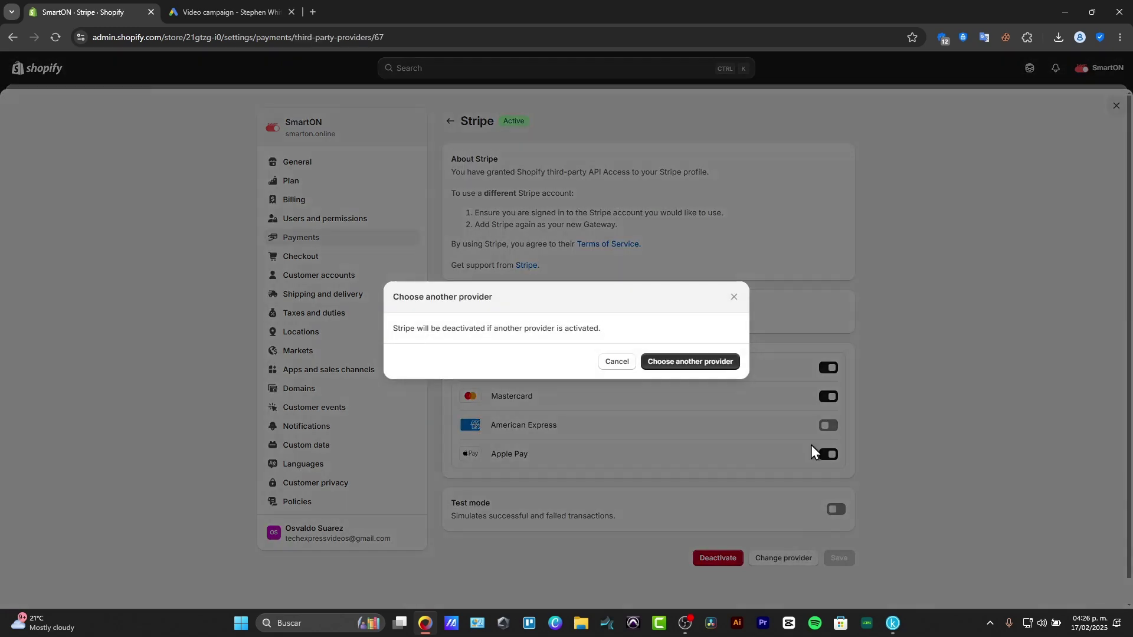
pyautogui.click(705, 366)
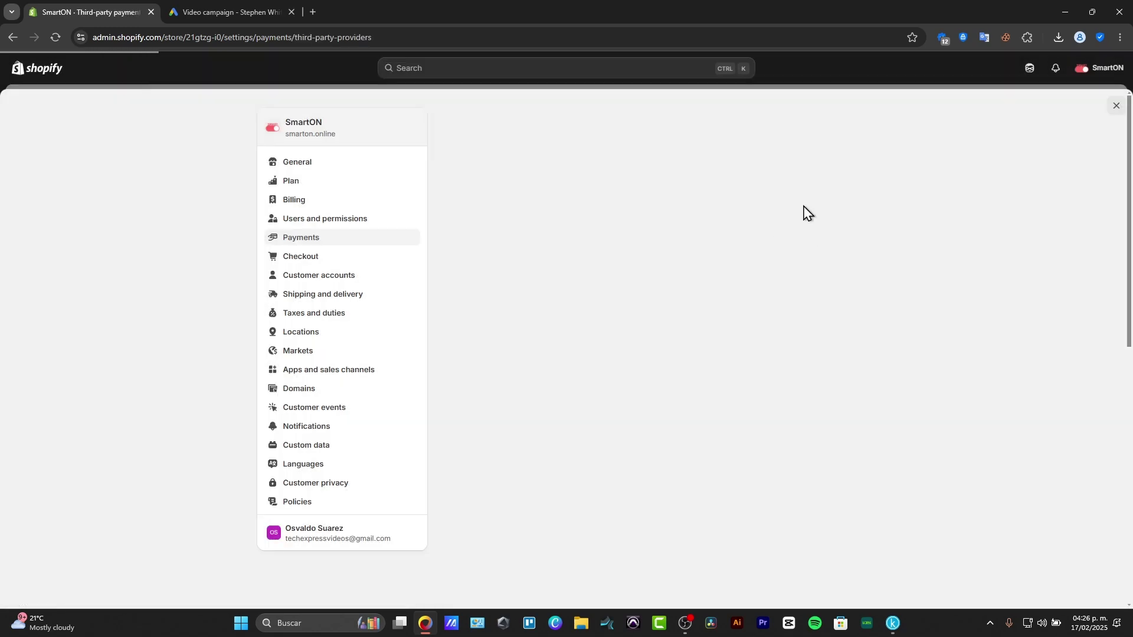
# Step: Filter the third-party providers to those supporting Mastercard and Visa, and browse the results
pyautogui.click(839, 168)
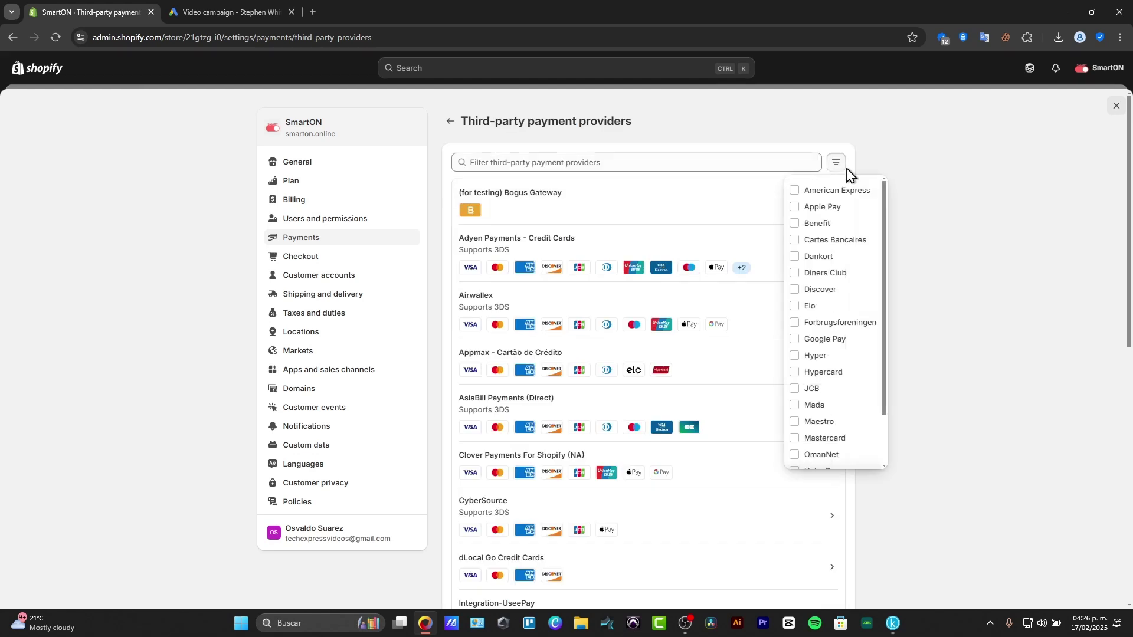
pyautogui.click(808, 438)
pyautogui.scroll(-1, 821, 439)
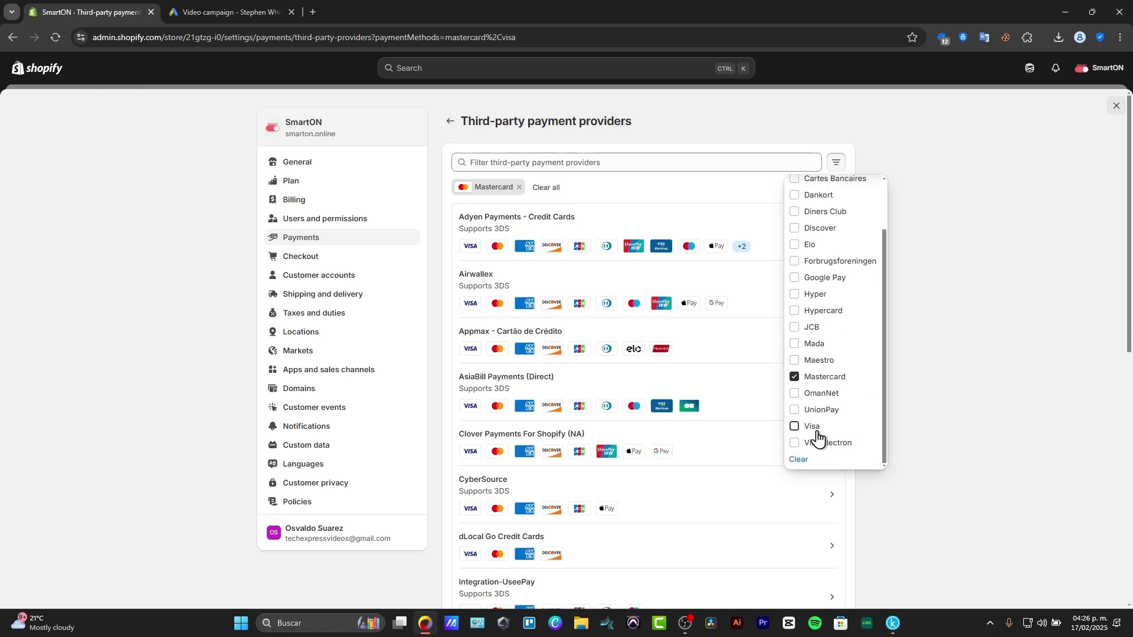
pyautogui.click(815, 428)
pyautogui.click(987, 337)
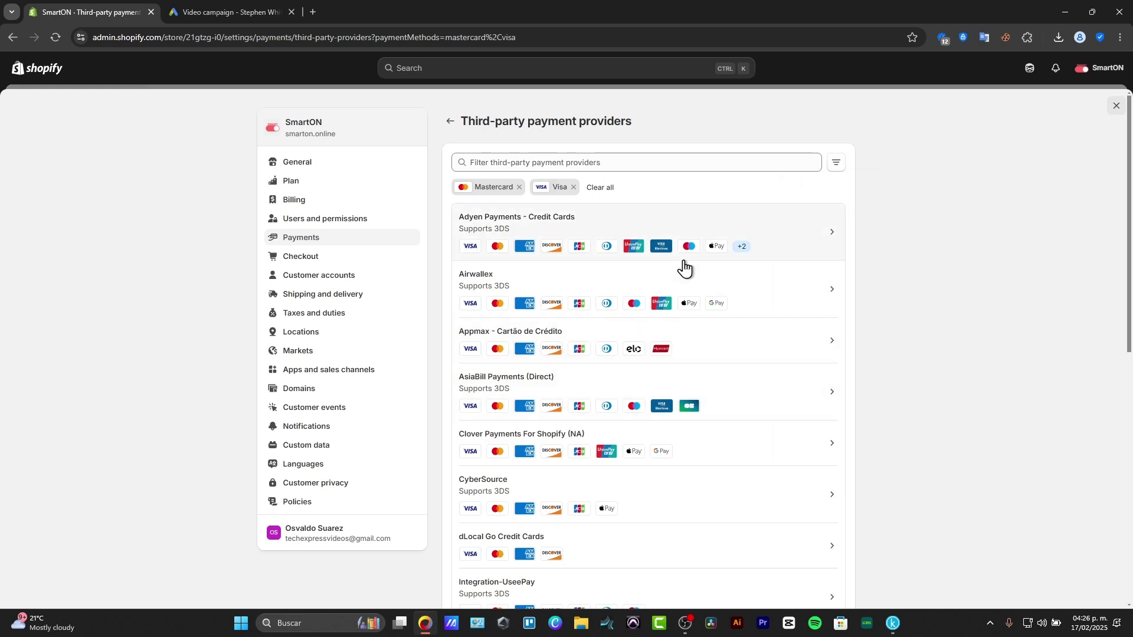
pyautogui.scroll(-8, 685, 269)
pyautogui.scroll(-1, 685, 272)
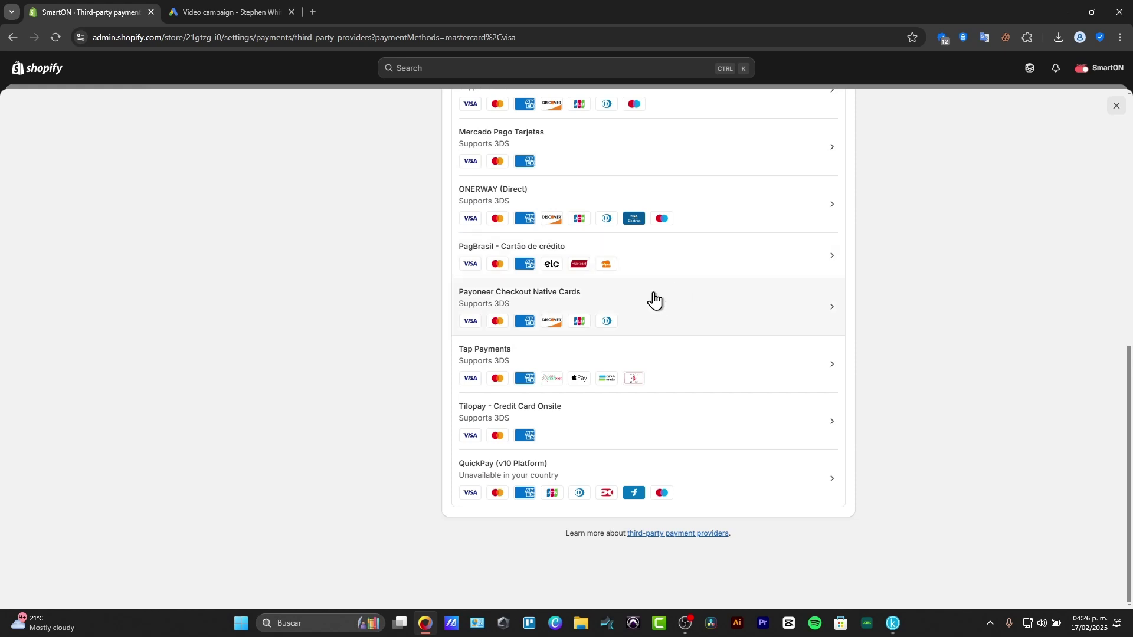
pyautogui.scroll(5, 721, 345)
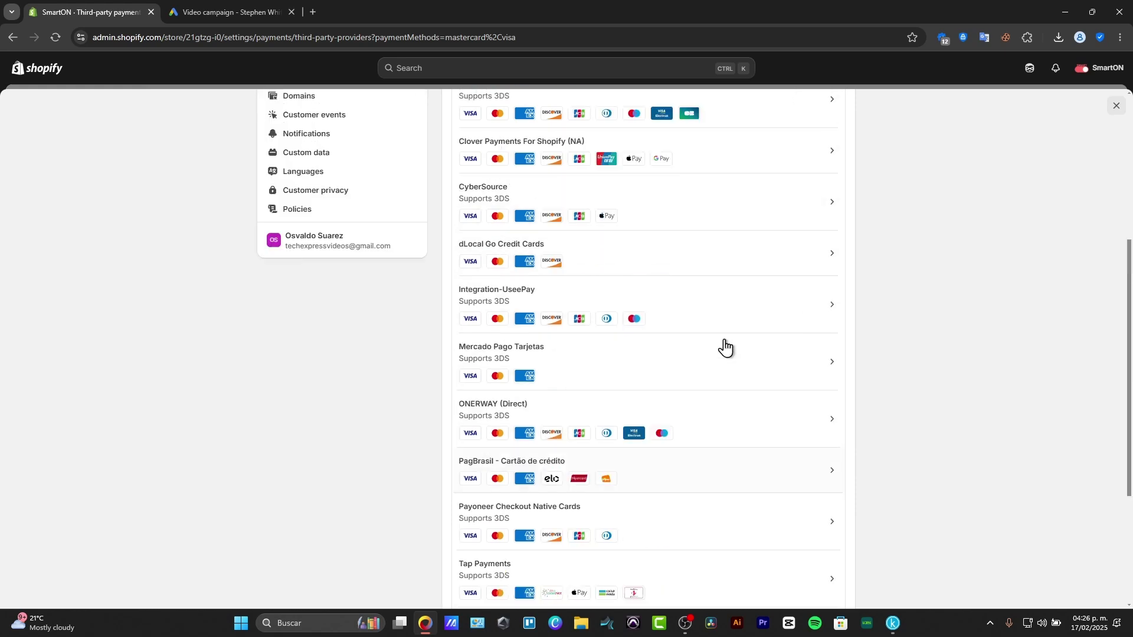
pyautogui.scroll(3, 706, 354)
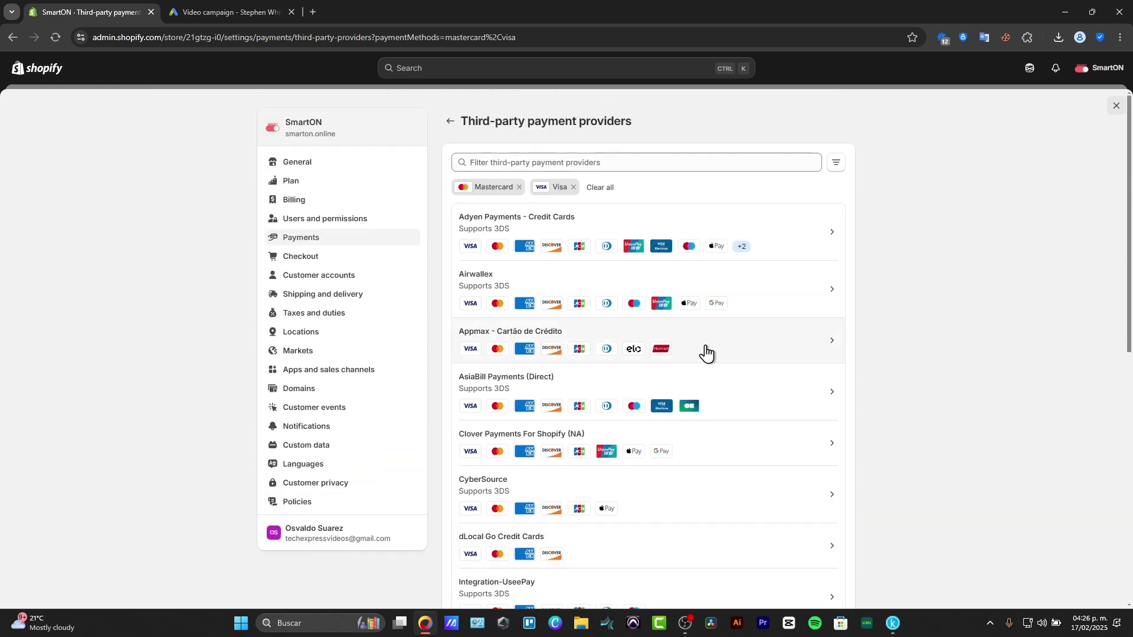
# Step: Review Adyen Payments - Credit Cards, then highlight Stripe's heading, 2% fee and card-rate text
pyautogui.click(739, 230)
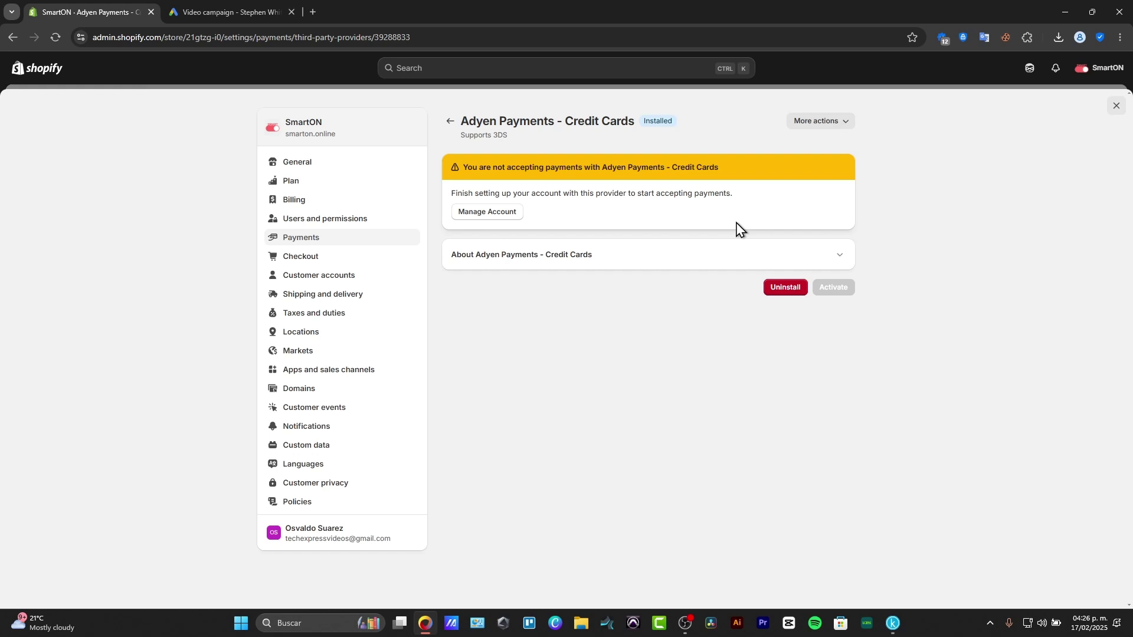
pyautogui.click(292, 238)
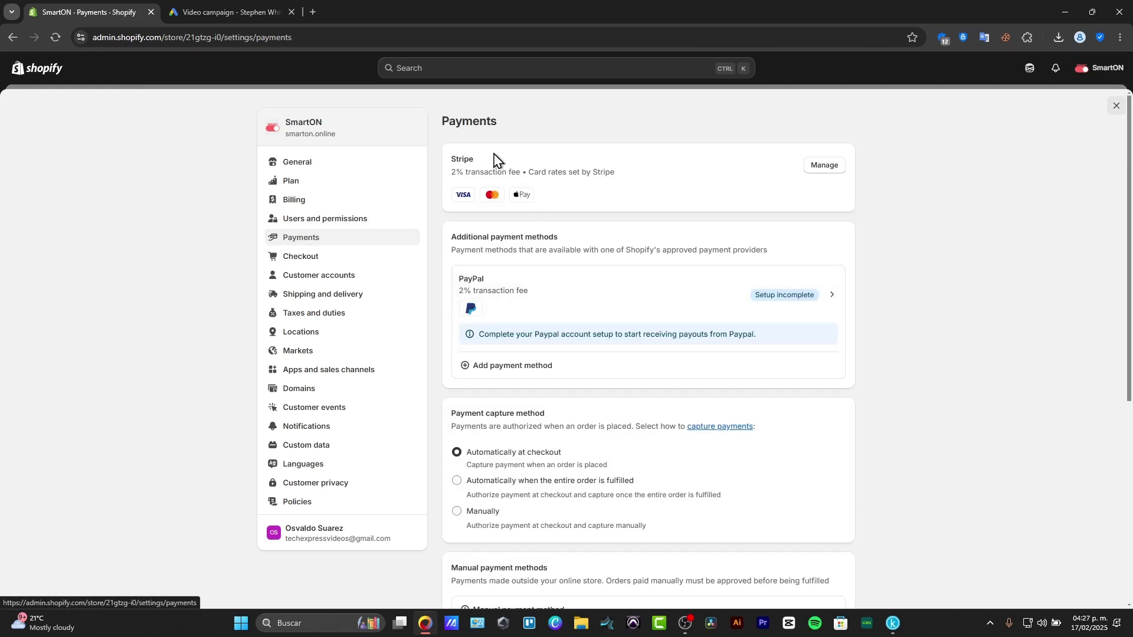
pyautogui.moveTo(494, 157); pyautogui.dragTo(449, 165)
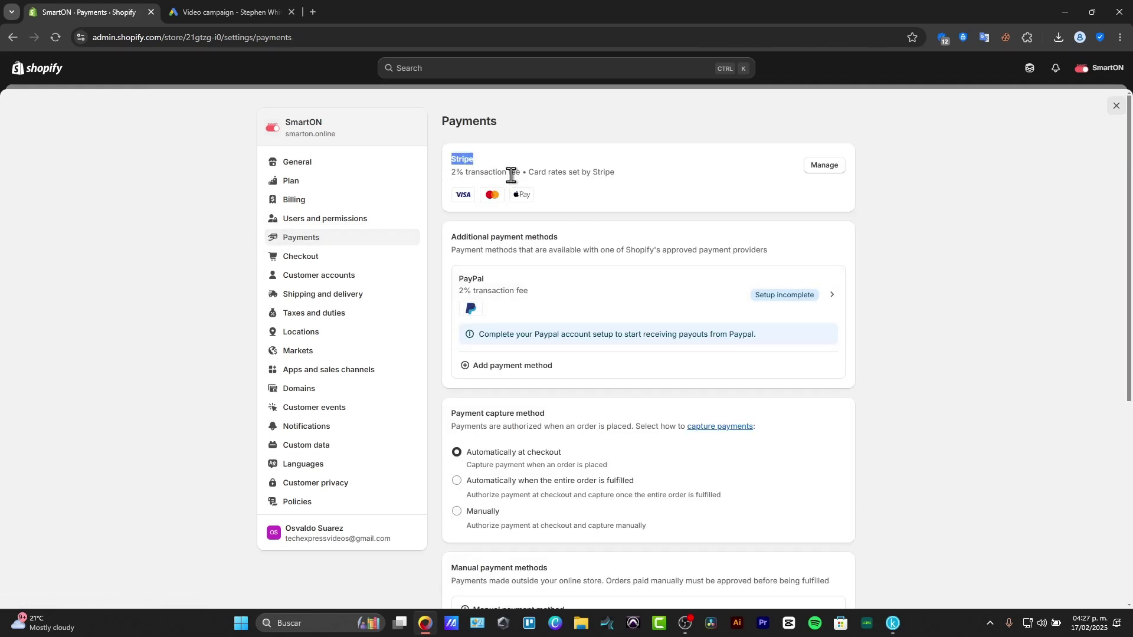
pyautogui.moveTo(522, 172); pyautogui.dragTo(450, 184)
pyautogui.moveTo(627, 177); pyautogui.dragTo(531, 173)
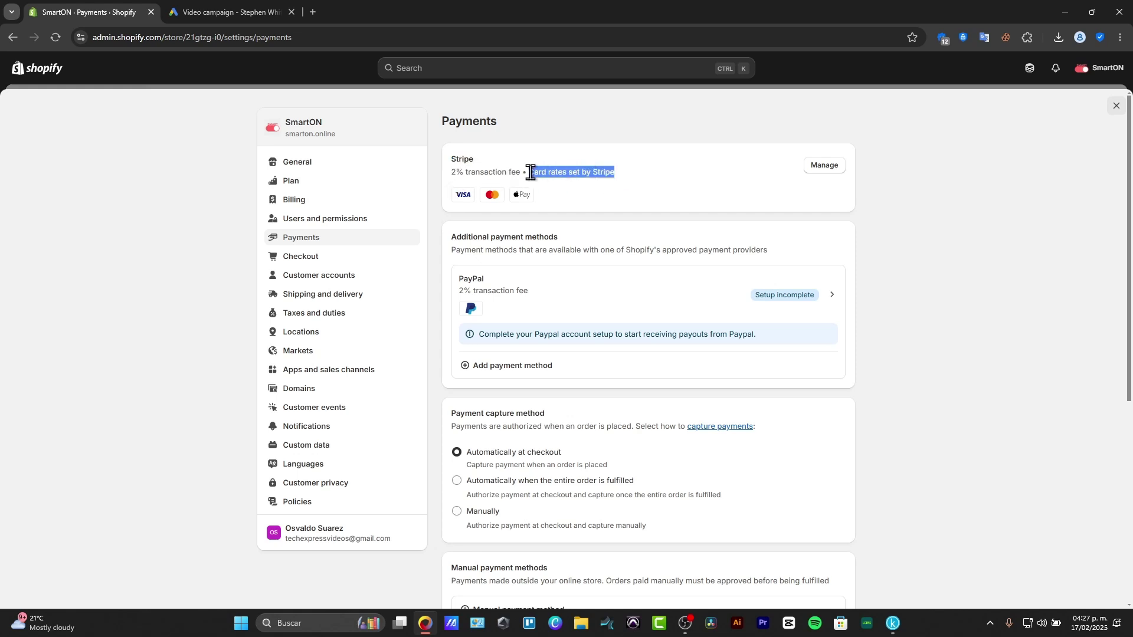
# Step: Turn on American Express in Stripe's card settings, save, and go back to Payments
pyautogui.click(827, 165)
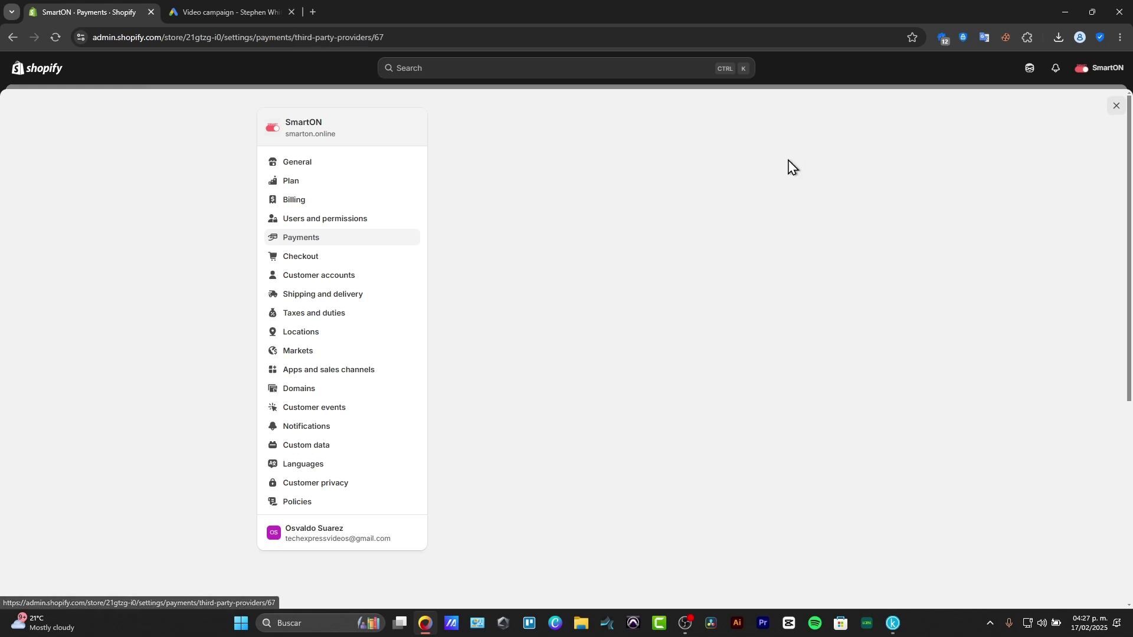
pyautogui.scroll(-1, 759, 209)
pyautogui.moveTo(548, 437); pyautogui.dragTo(493, 437)
pyautogui.click(828, 401)
pyautogui.click(841, 534)
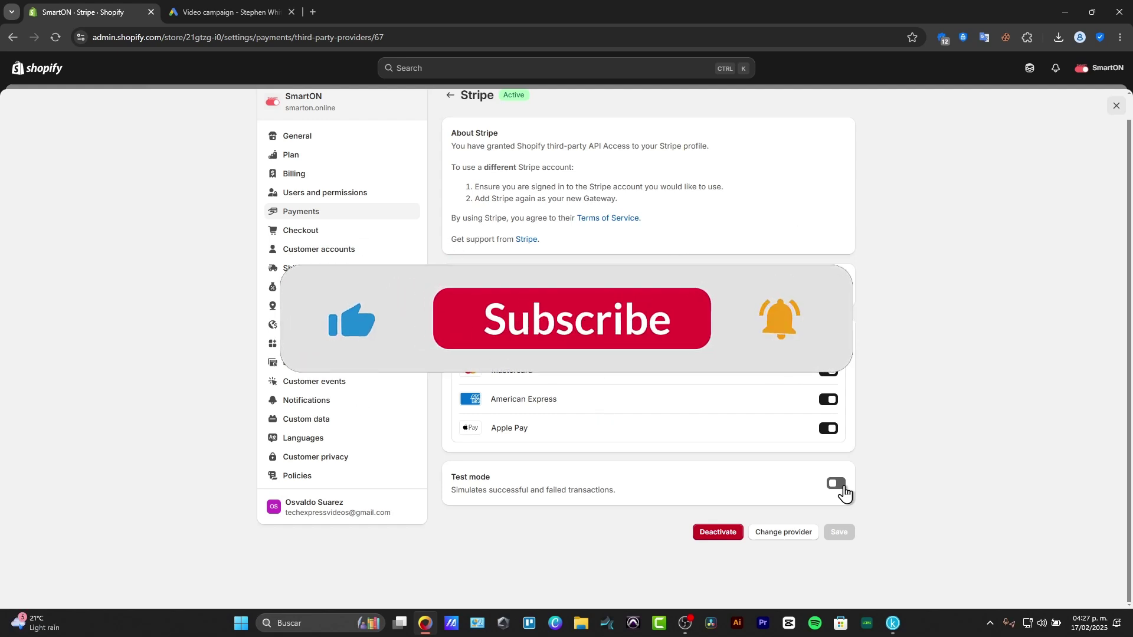
pyautogui.click(450, 96)
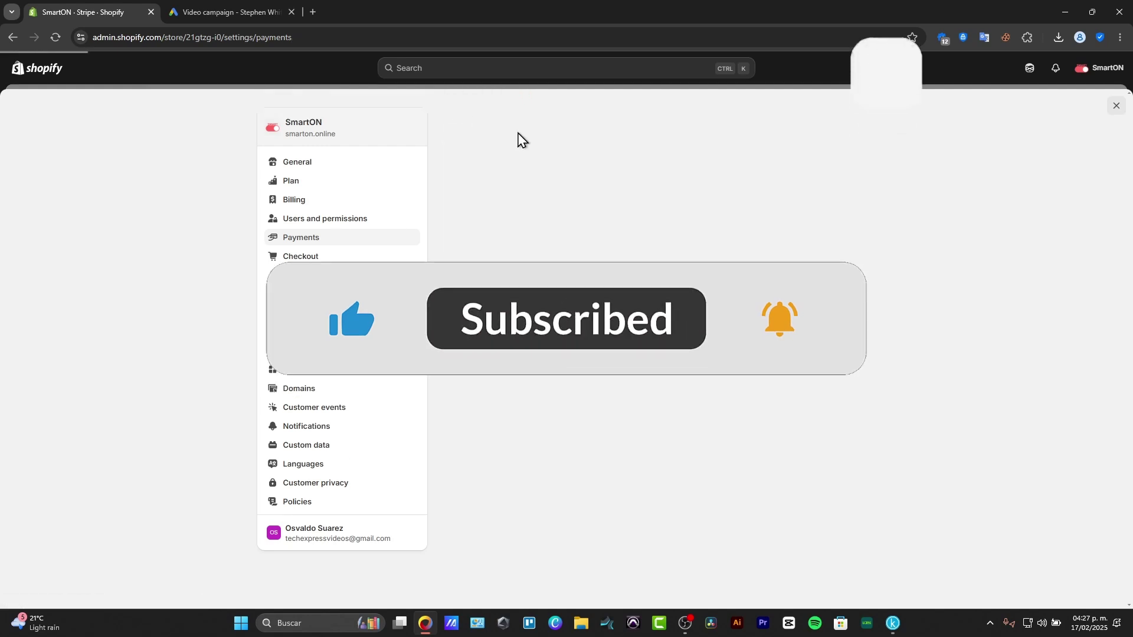